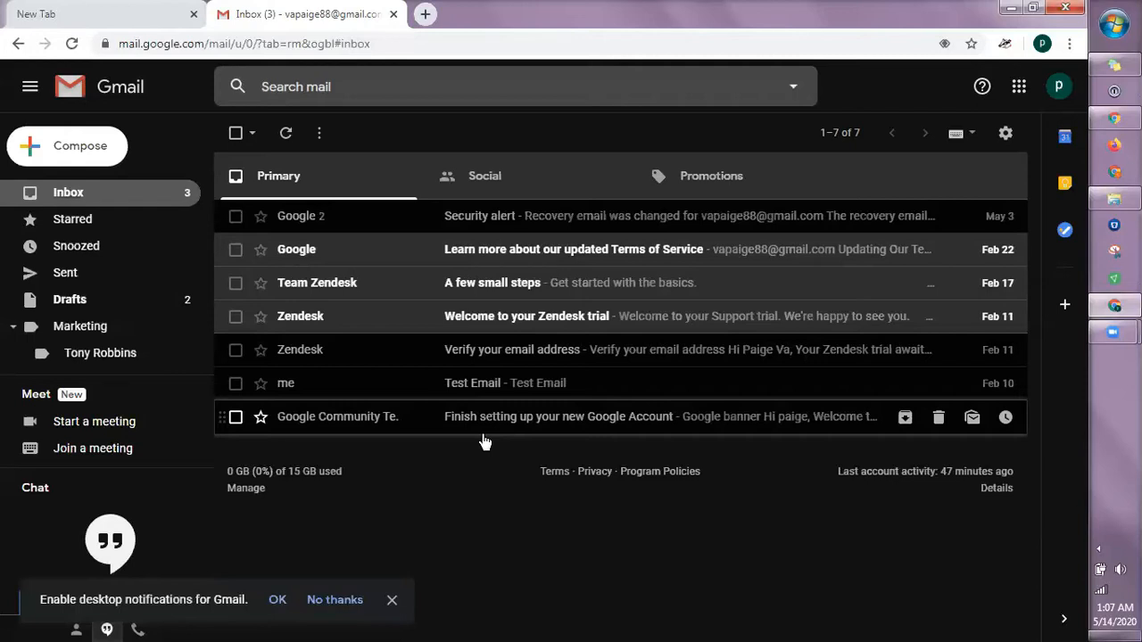
Open the Google email about the updated Terms of Service and start a filter for messages like it
click(479, 256)
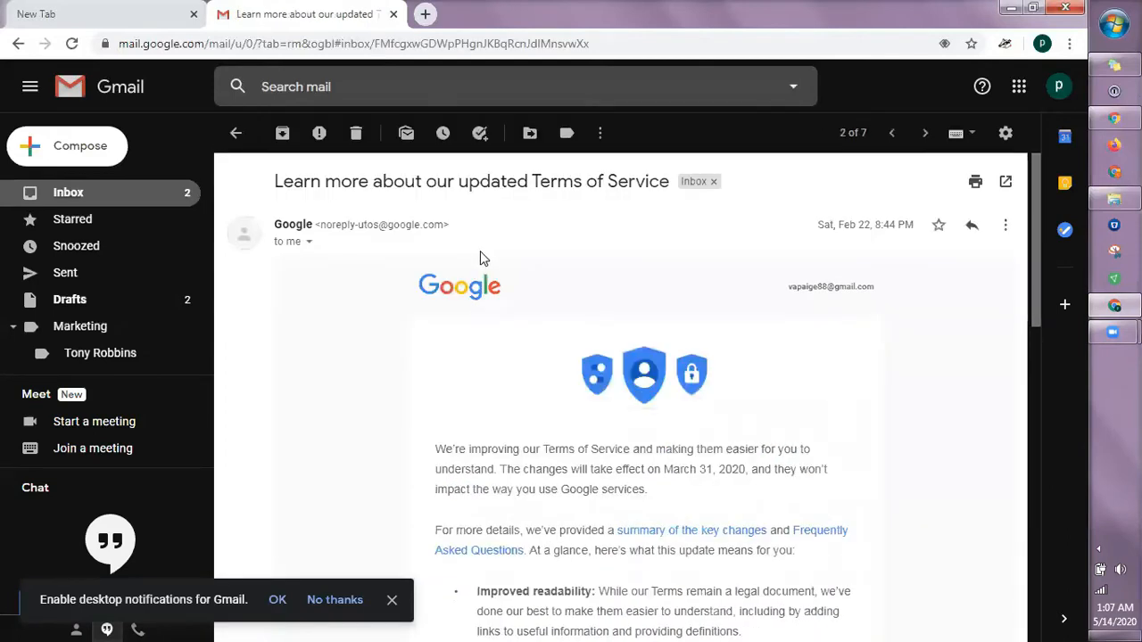
click(600, 134)
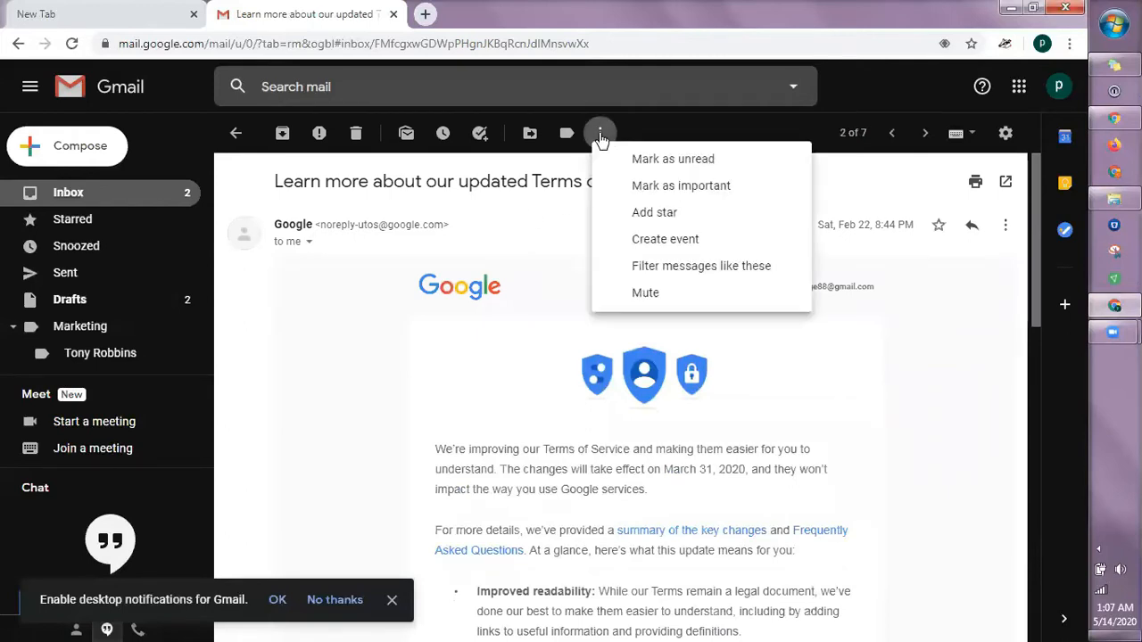
click(664, 267)
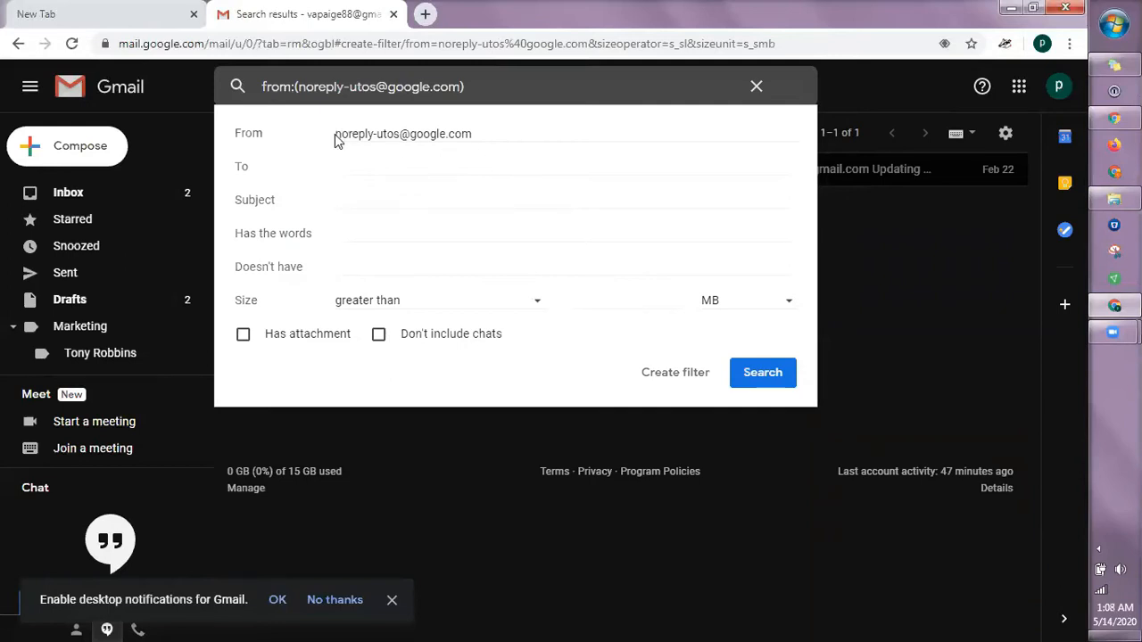
drag(487, 133, 323, 139)
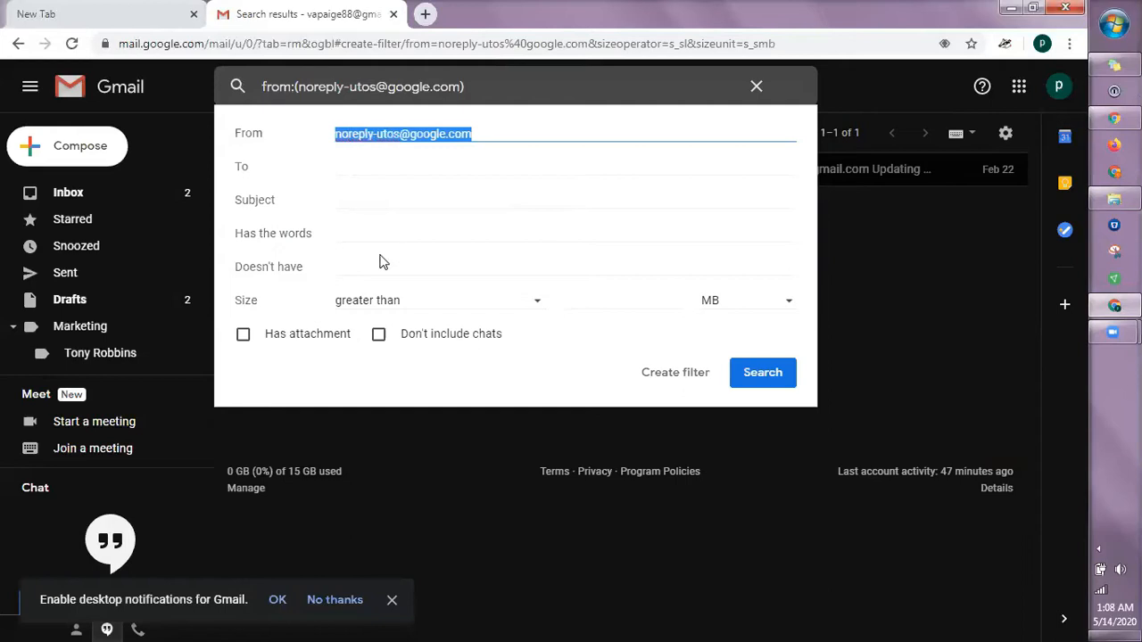
click(440, 195)
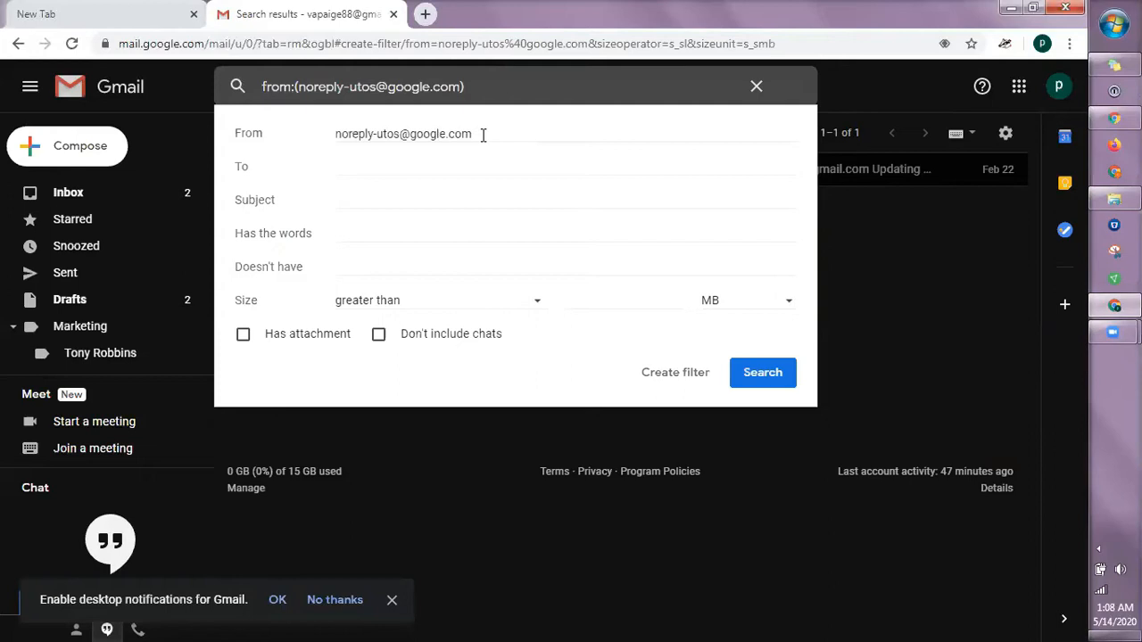
drag(483, 135, 182, 162)
key(ctrl+c)
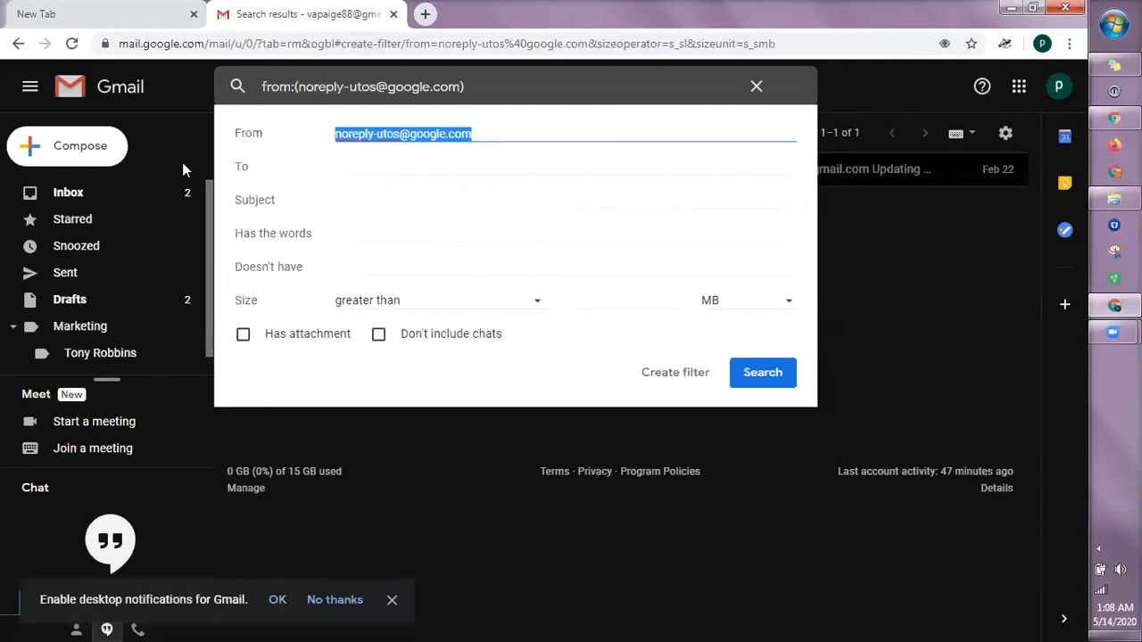
key(BackSpace)
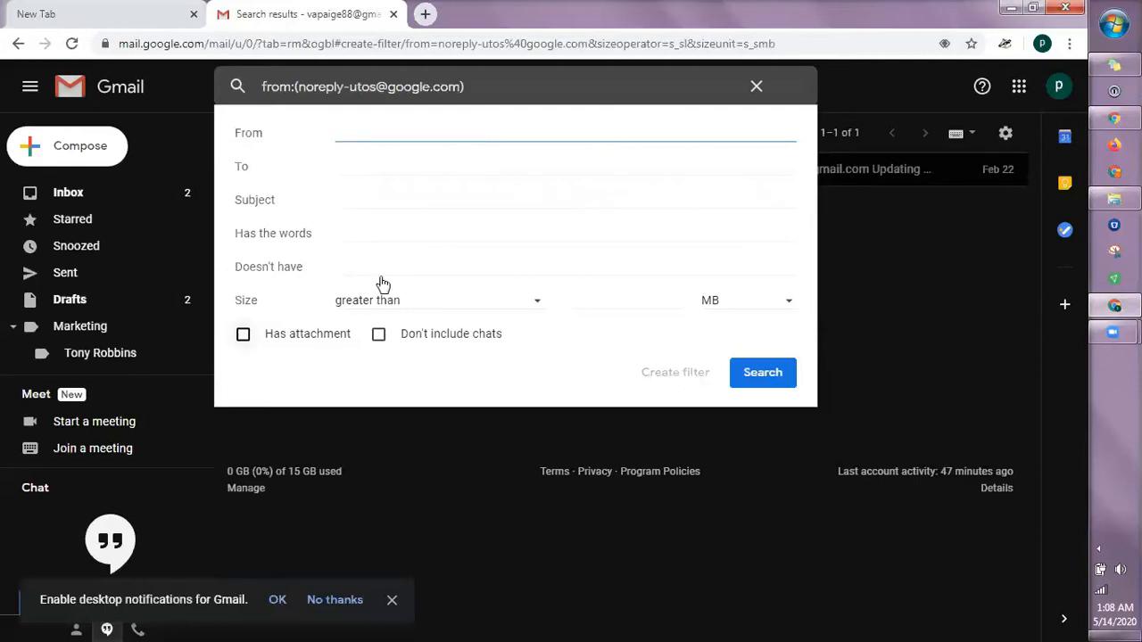
click(374, 231)
text(Go)
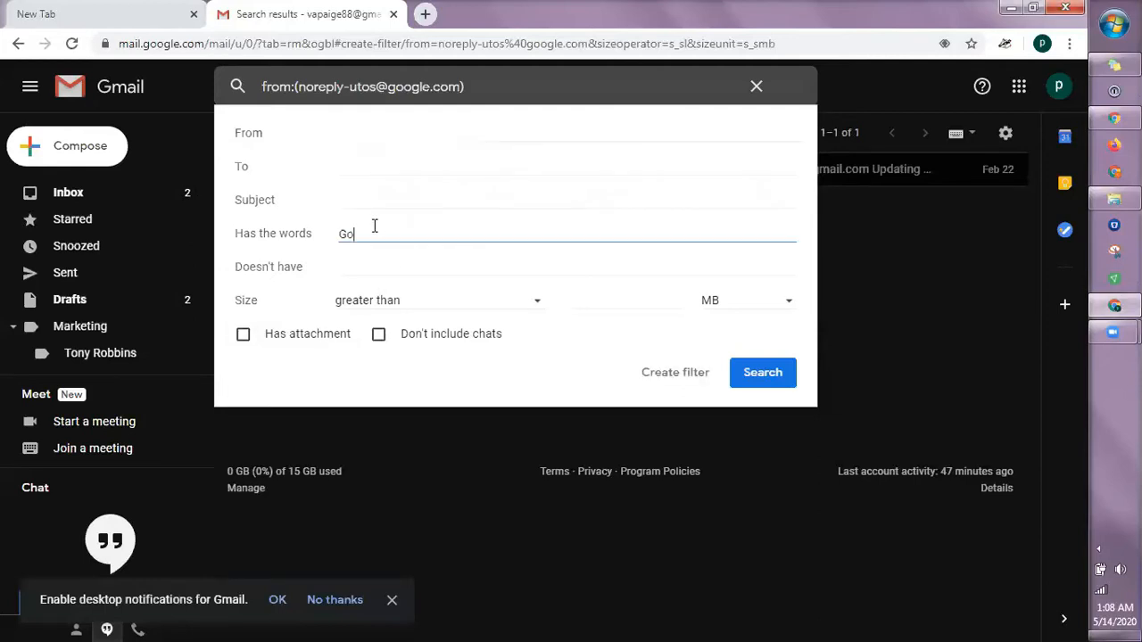
text(ogle)
click(375, 231)
key(BackSpace)
key(BackSpace)
key(BackSpace)
key(BackSpace)
key(BackSpace)
key(BackSpace)
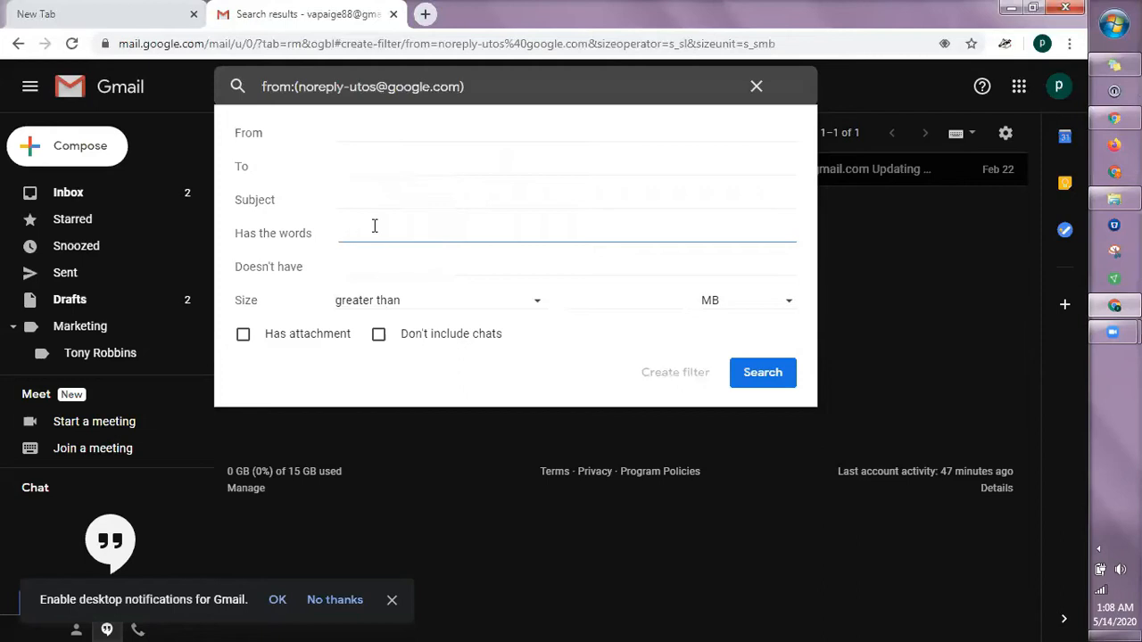
click(380, 133)
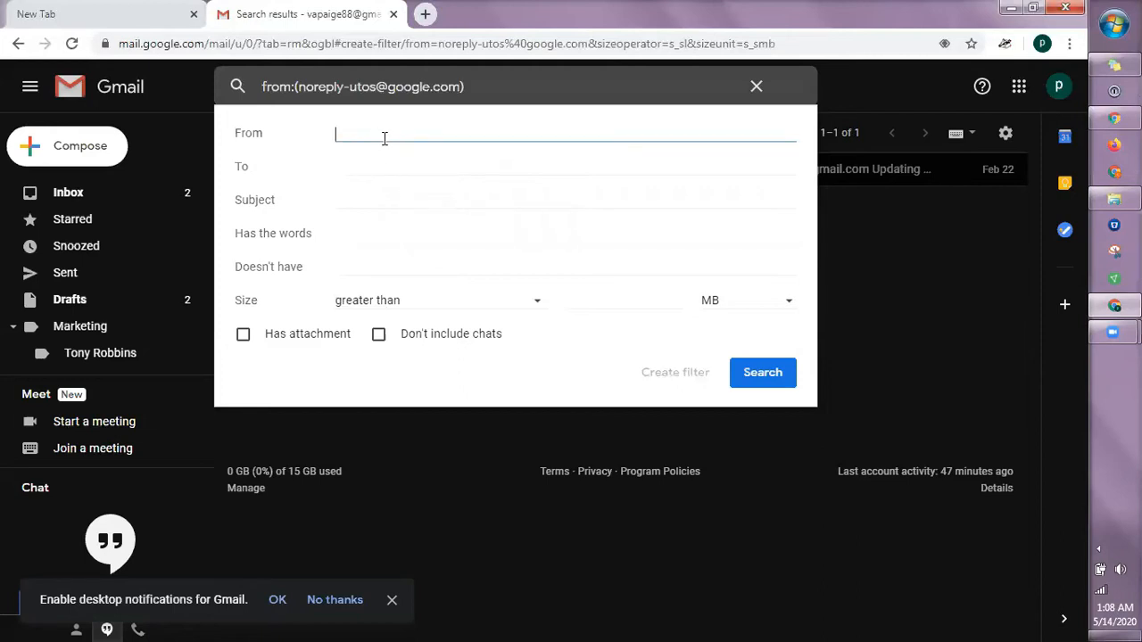
key(ctrl+v)
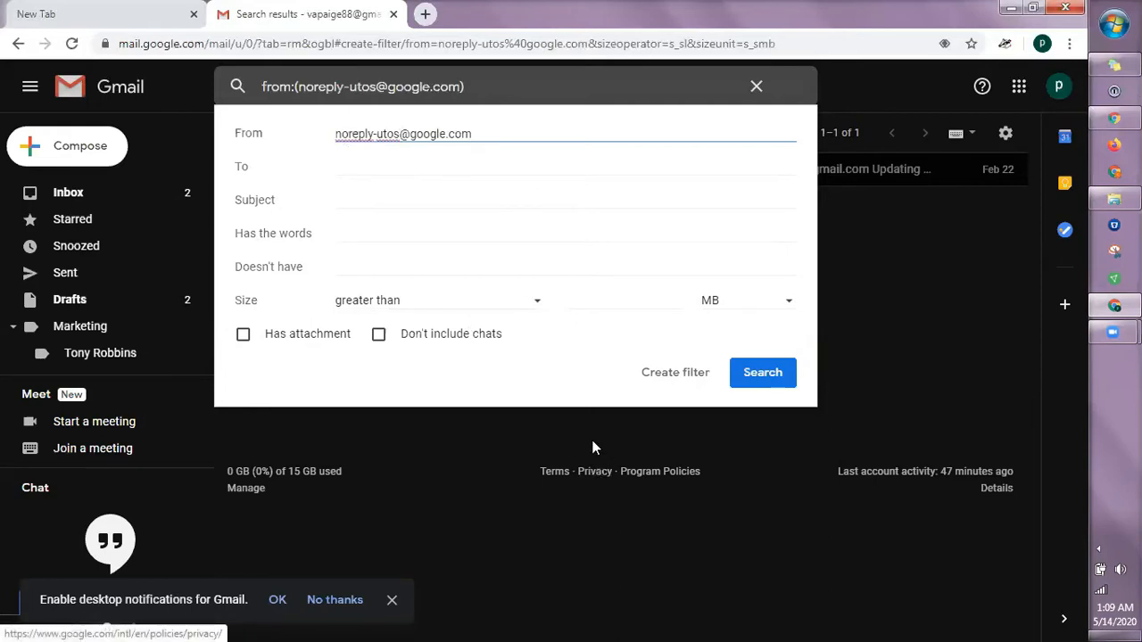
Continue to the filter's actions and set matching messages to skip the inbox and have a label applied
click(676, 373)
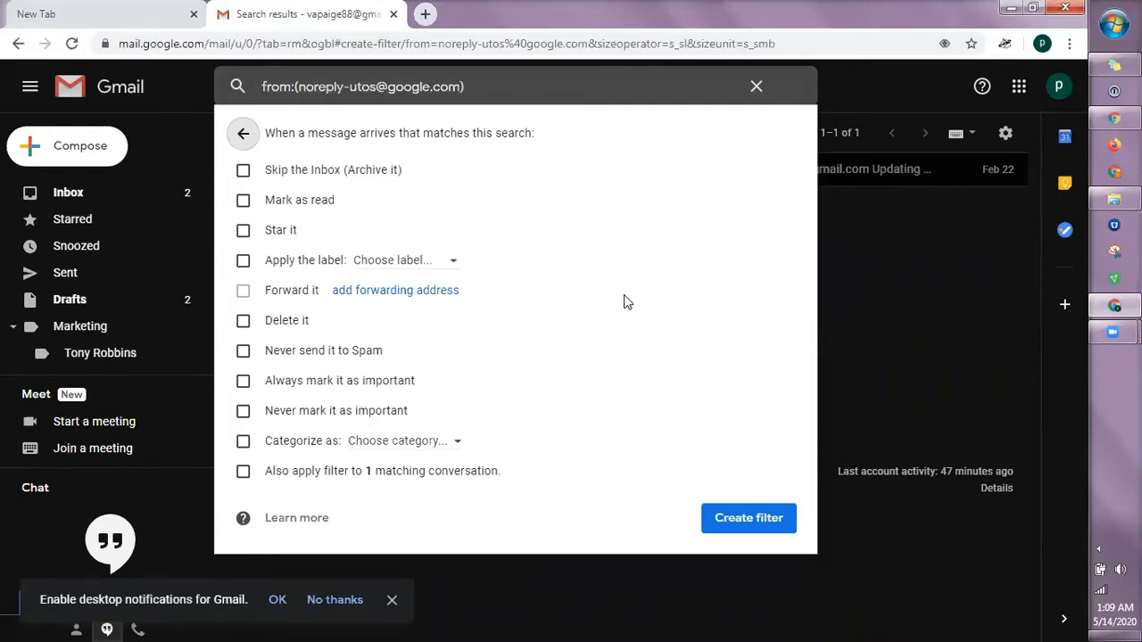
click(244, 171)
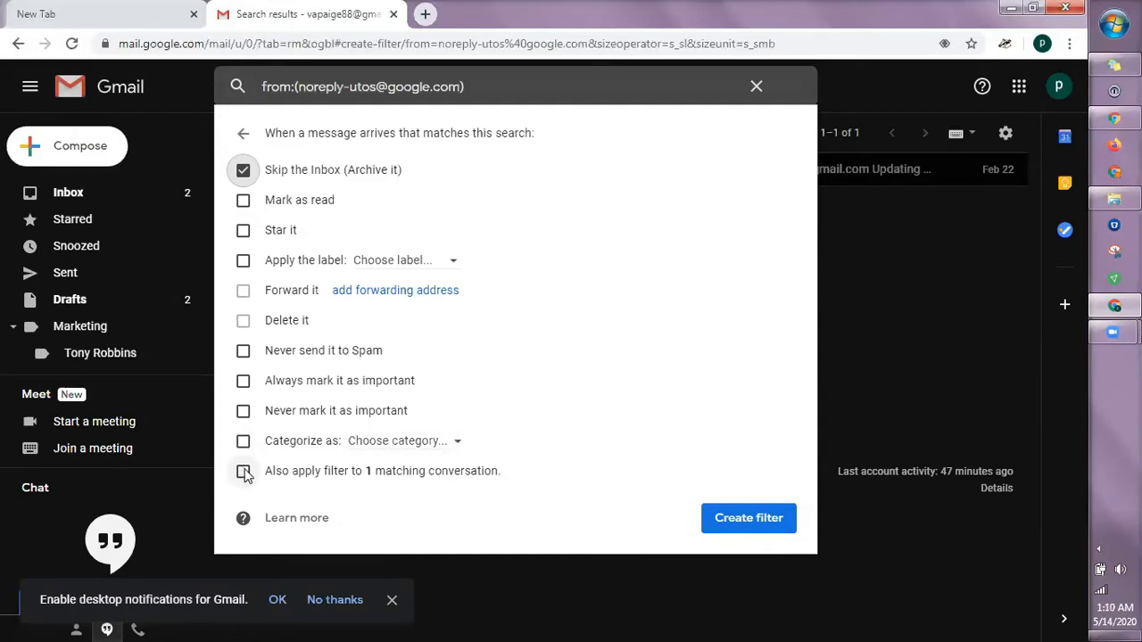
click(243, 261)
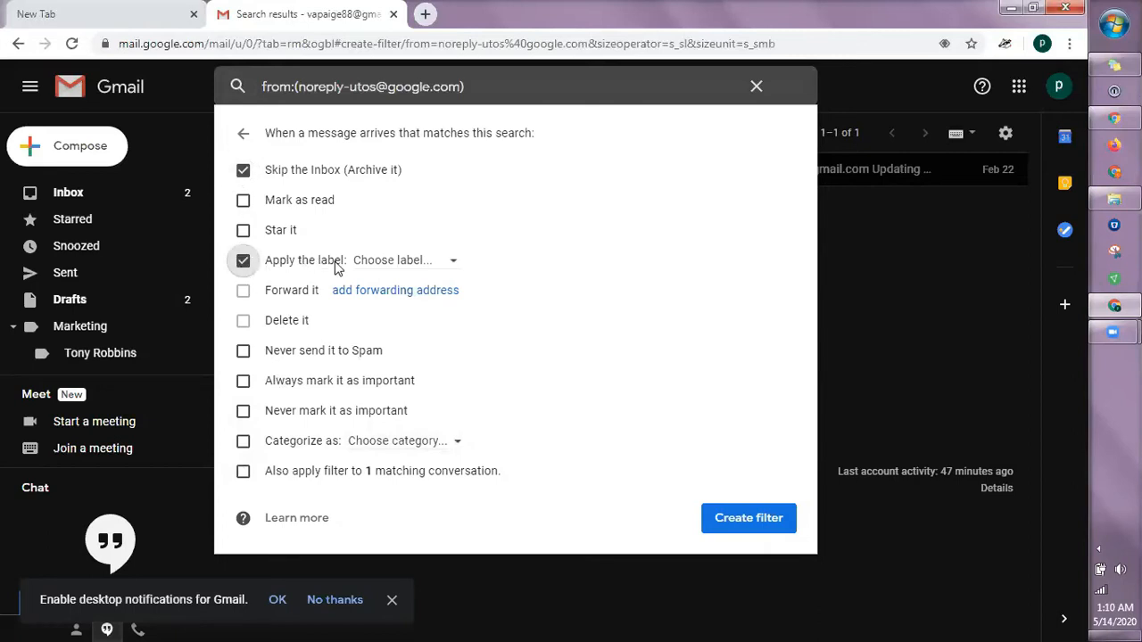
click(243, 171)
click(243, 171)
Create a new label named Google, not nested under any other label, as the filter's label
click(448, 264)
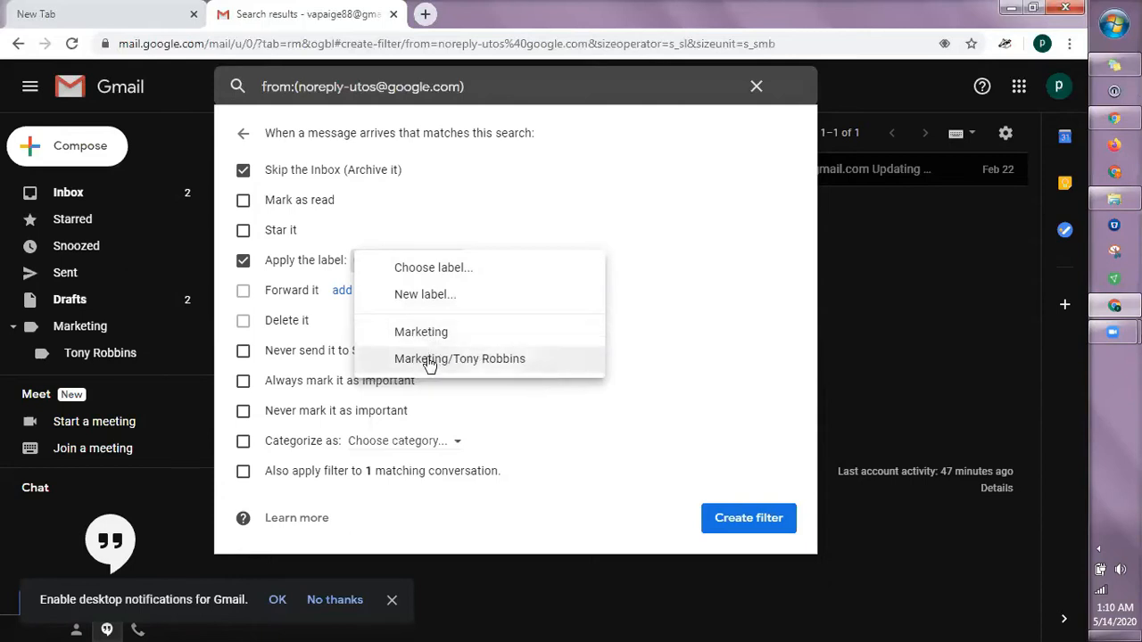
click(416, 298)
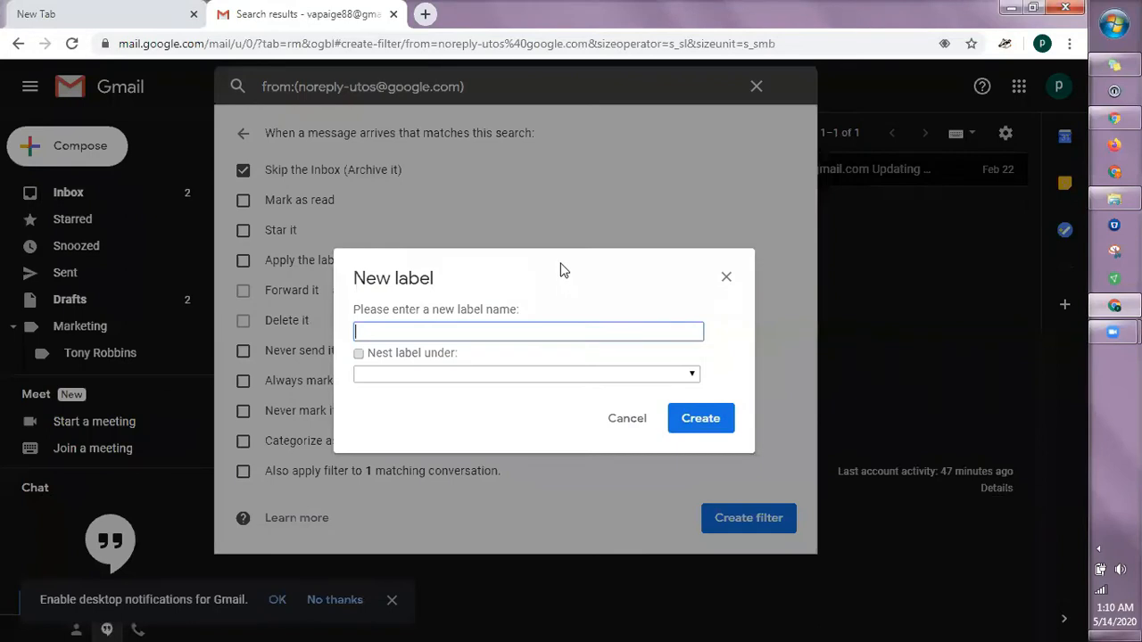
text(Google)
click(86, 355)
click(85, 327)
click(360, 355)
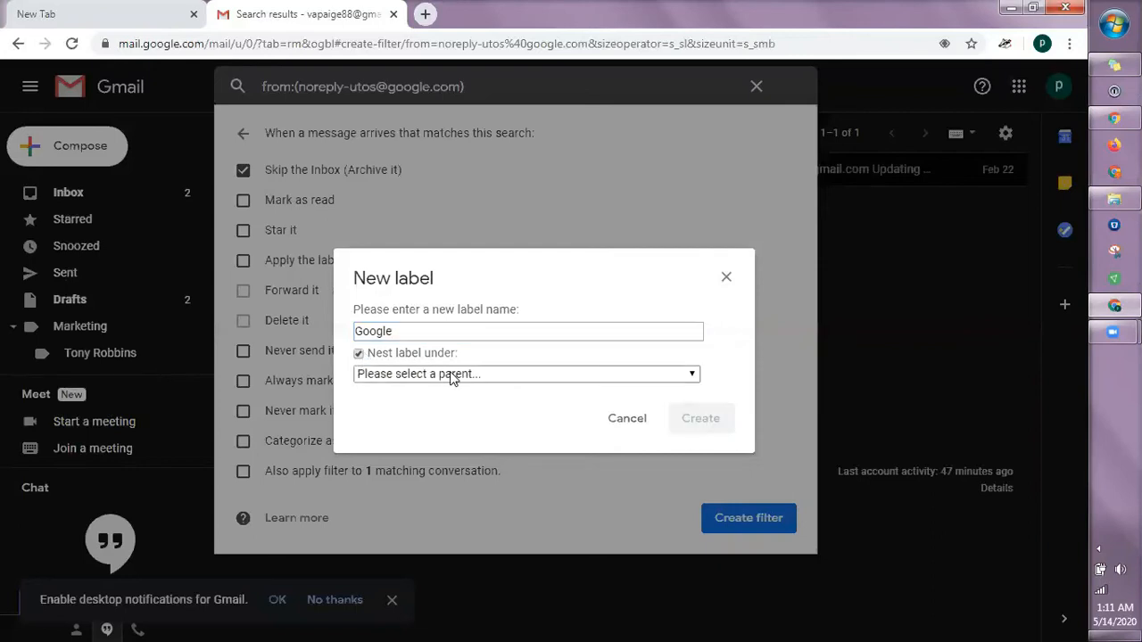
click(460, 379)
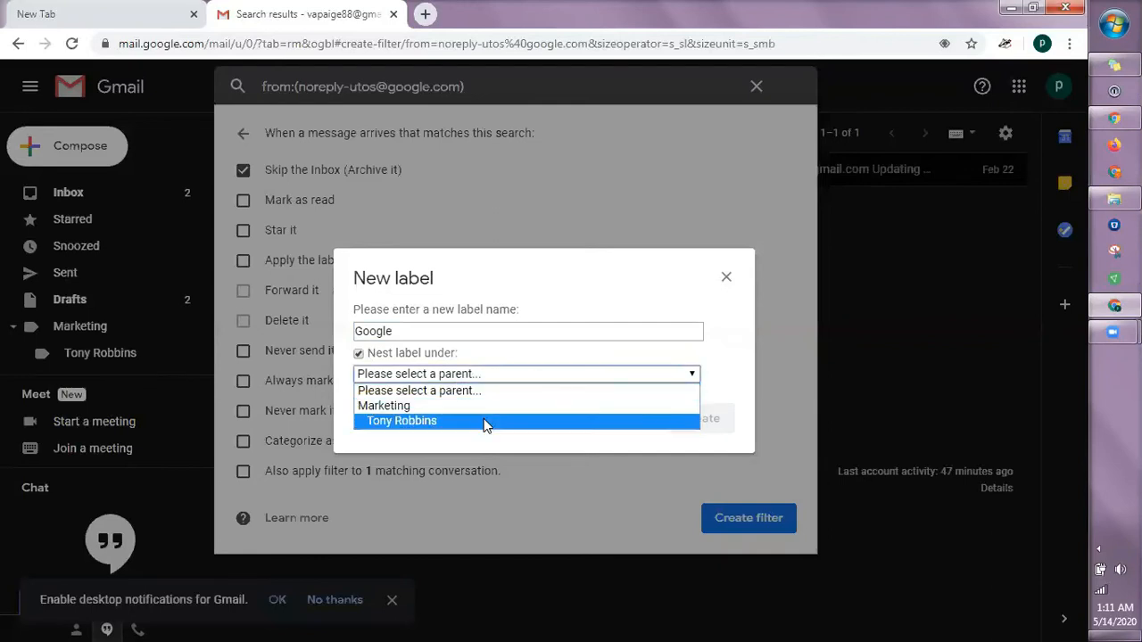
click(360, 355)
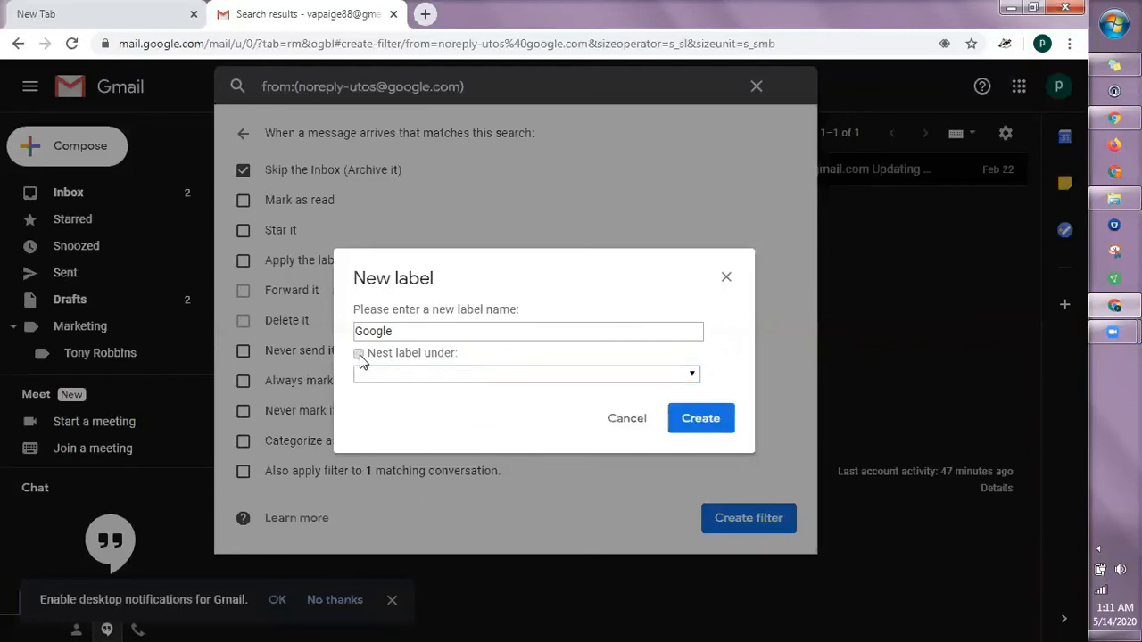
click(703, 425)
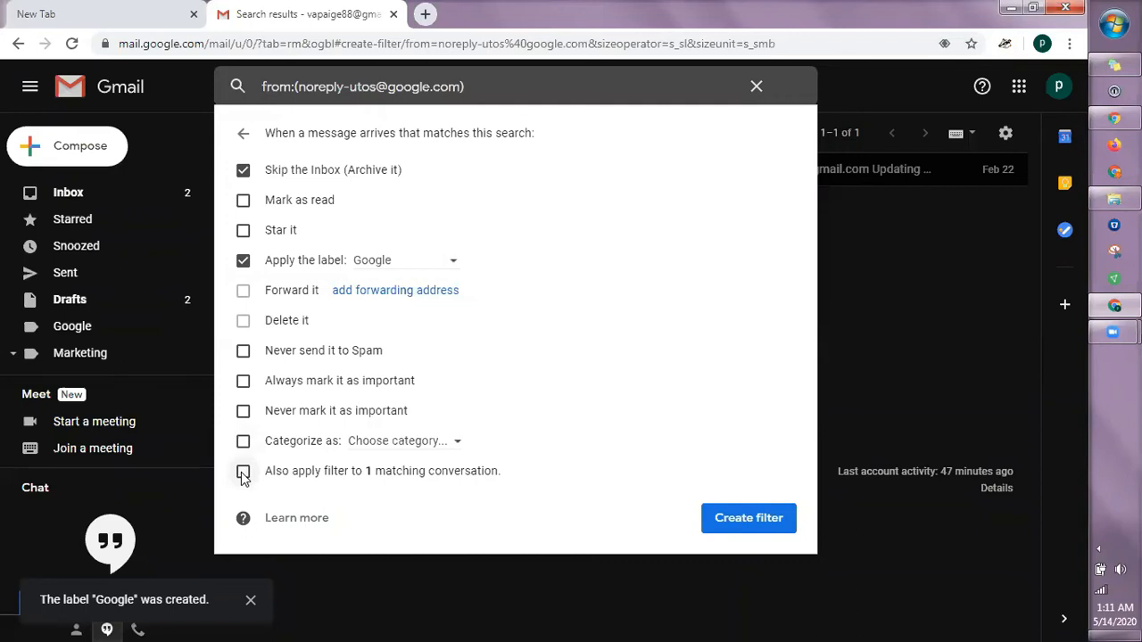
Apply the filter to the existing matching conversation as well and create the filter
click(244, 476)
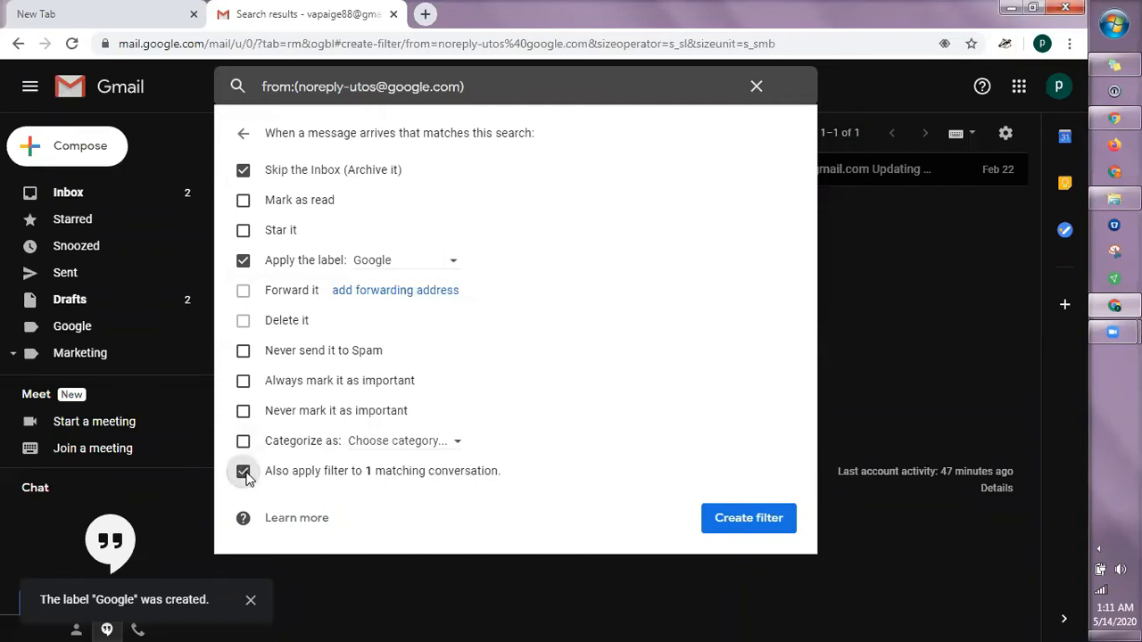
click(748, 524)
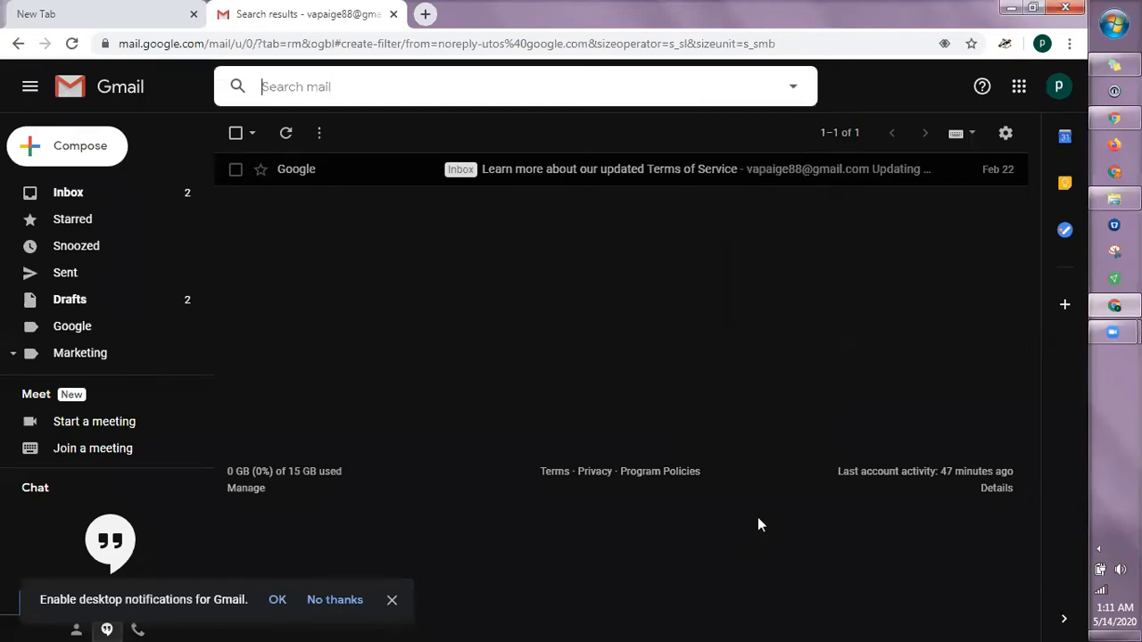
Open the Google label to check its filtered messages and look over the list of labels
click(80, 334)
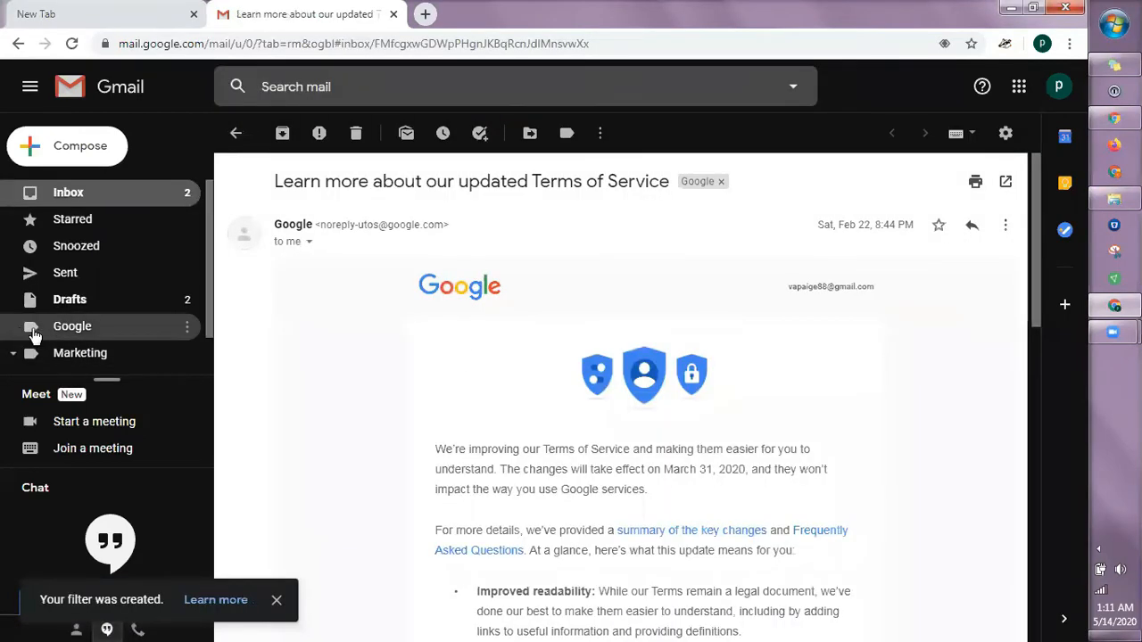
click(84, 332)
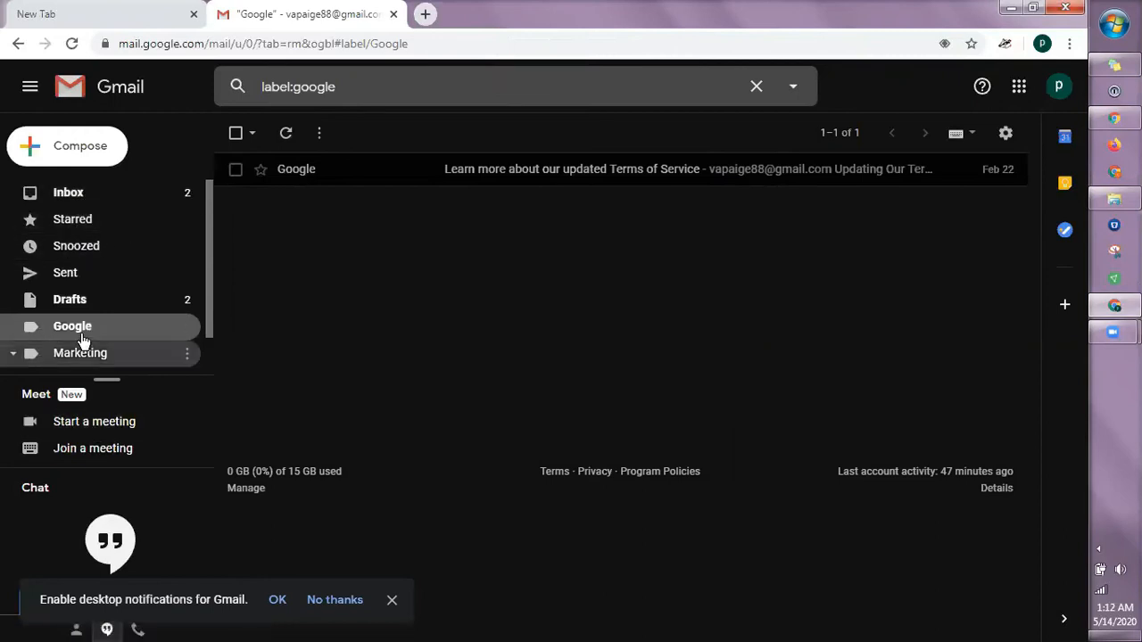
scroll(134, 331, down, 1)
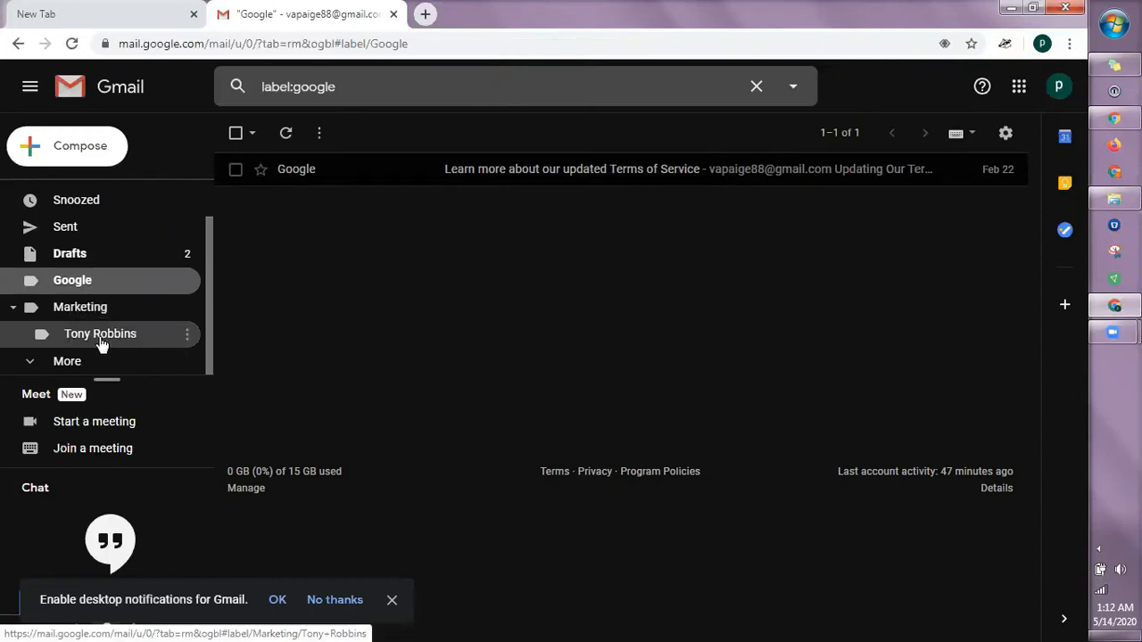
scroll(101, 344, up, 1)
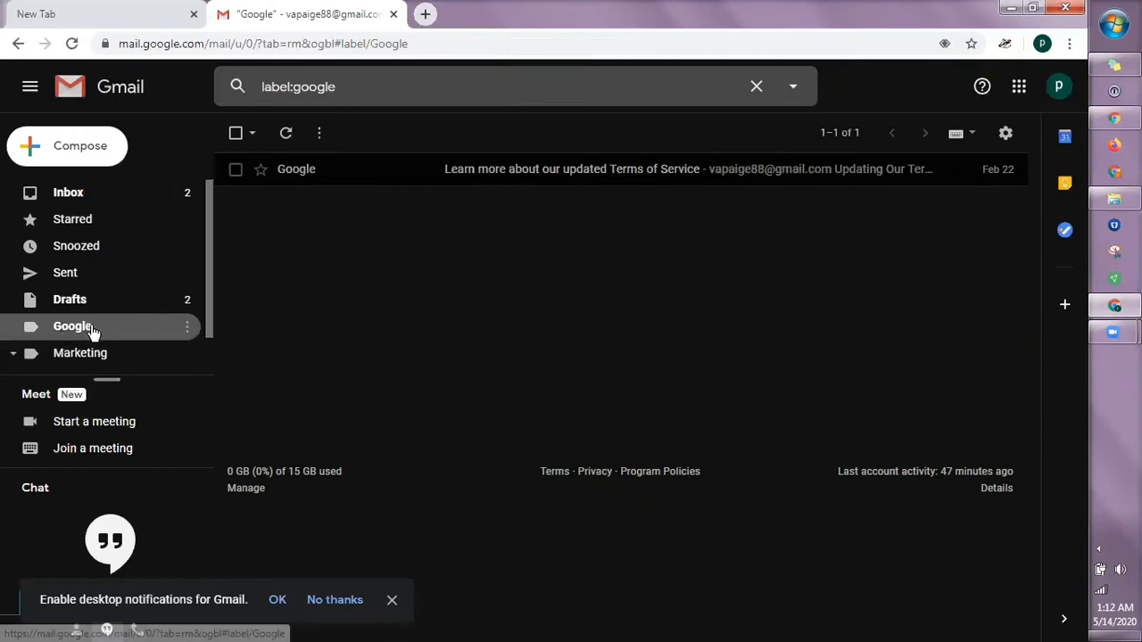
Open the Test Email message from the inbox and start a filter for messages like it
click(76, 198)
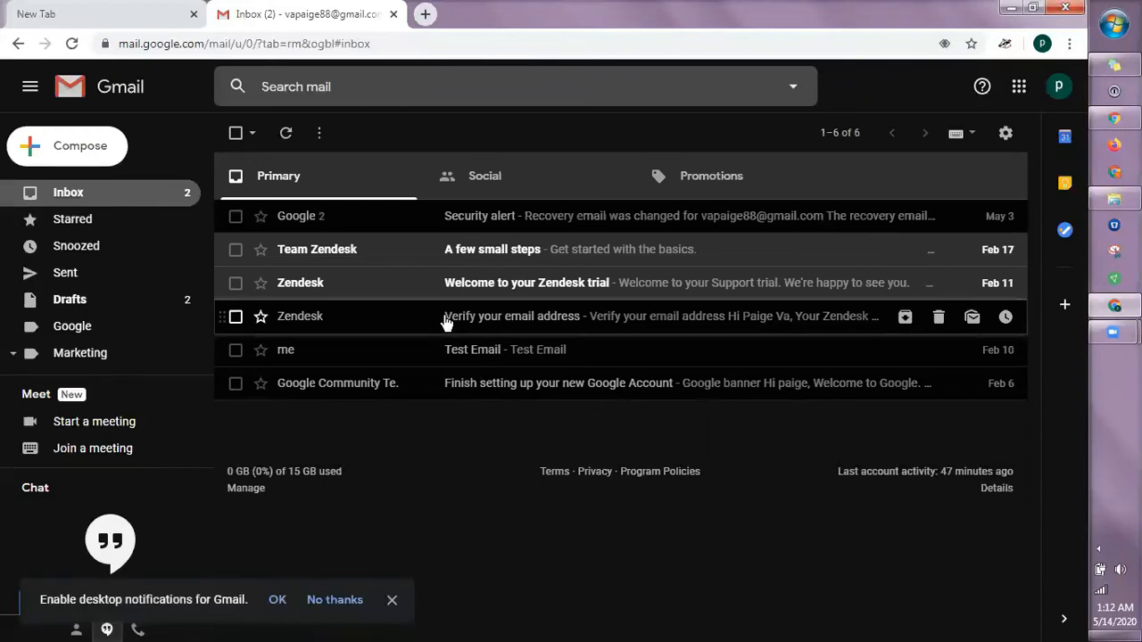
click(501, 356)
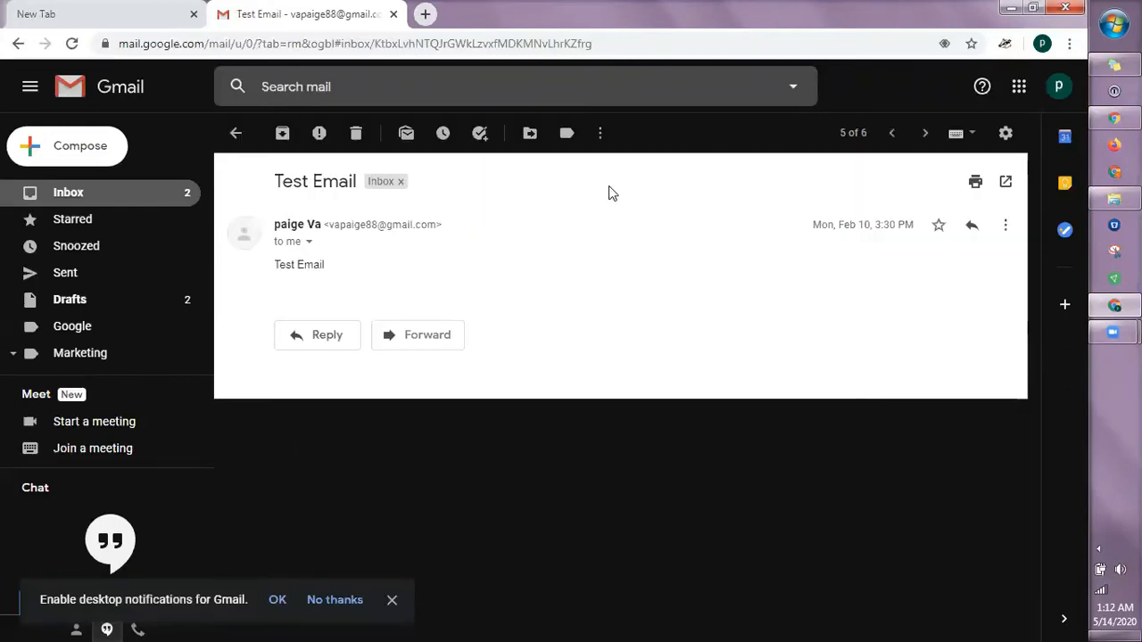
click(600, 134)
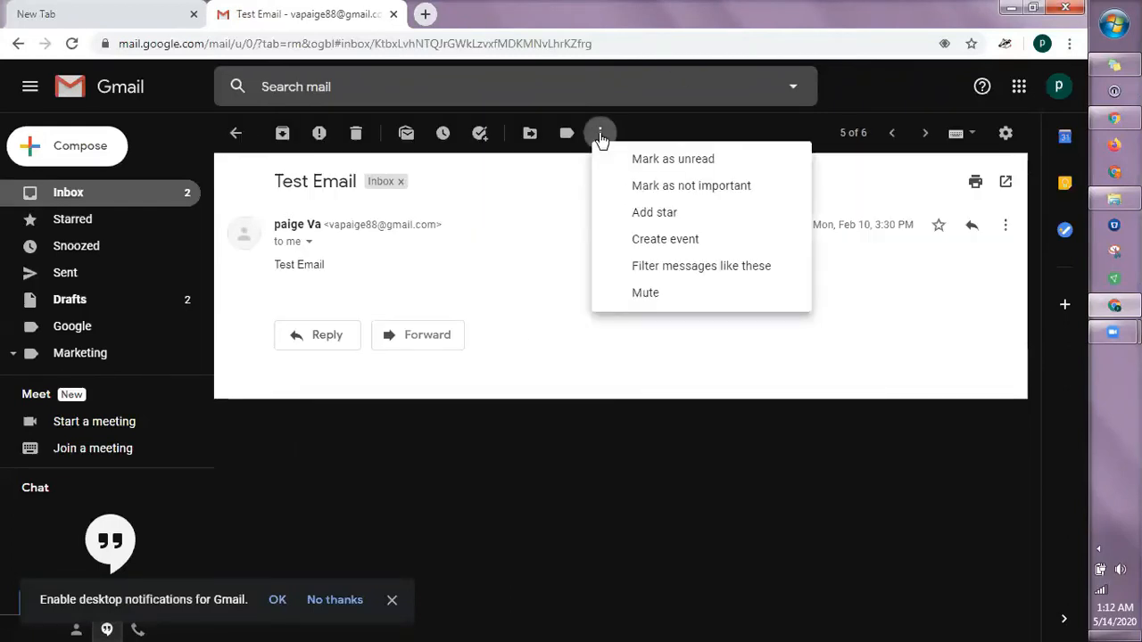
click(679, 265)
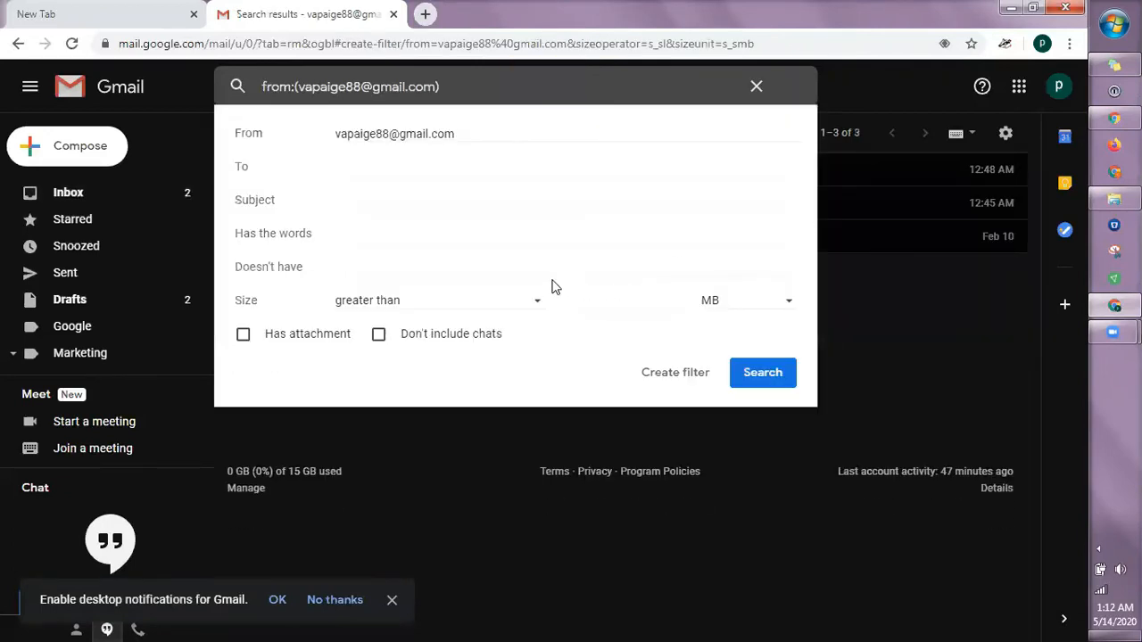
Continue to the filter's actions and enable applying a label, with skipping the inbox left off
click(671, 375)
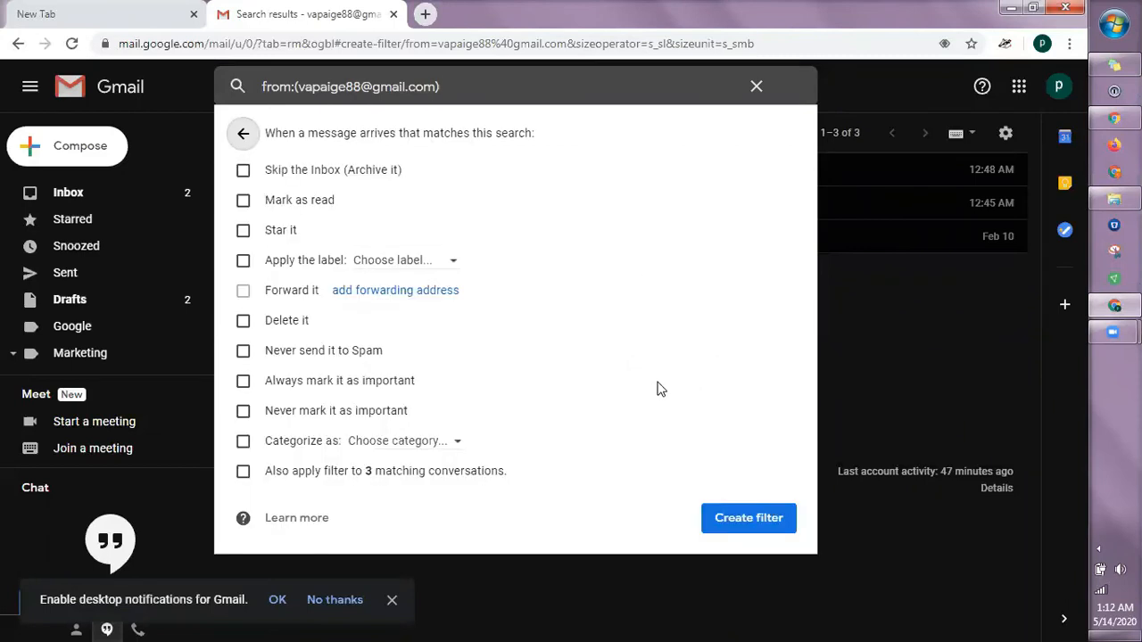
click(242, 171)
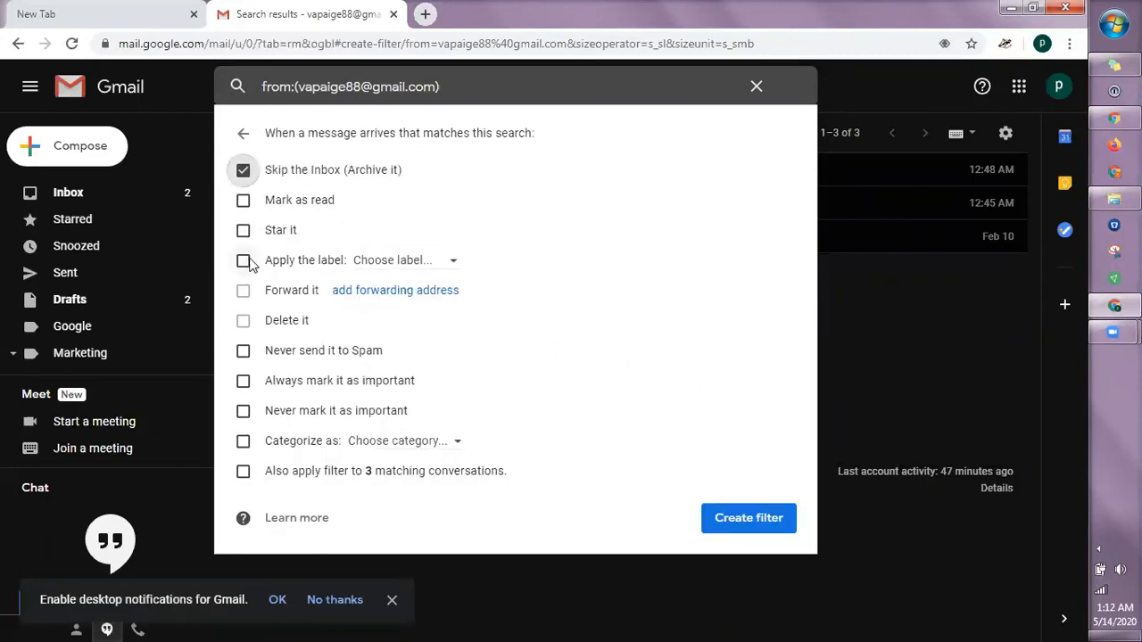
click(244, 171)
click(245, 263)
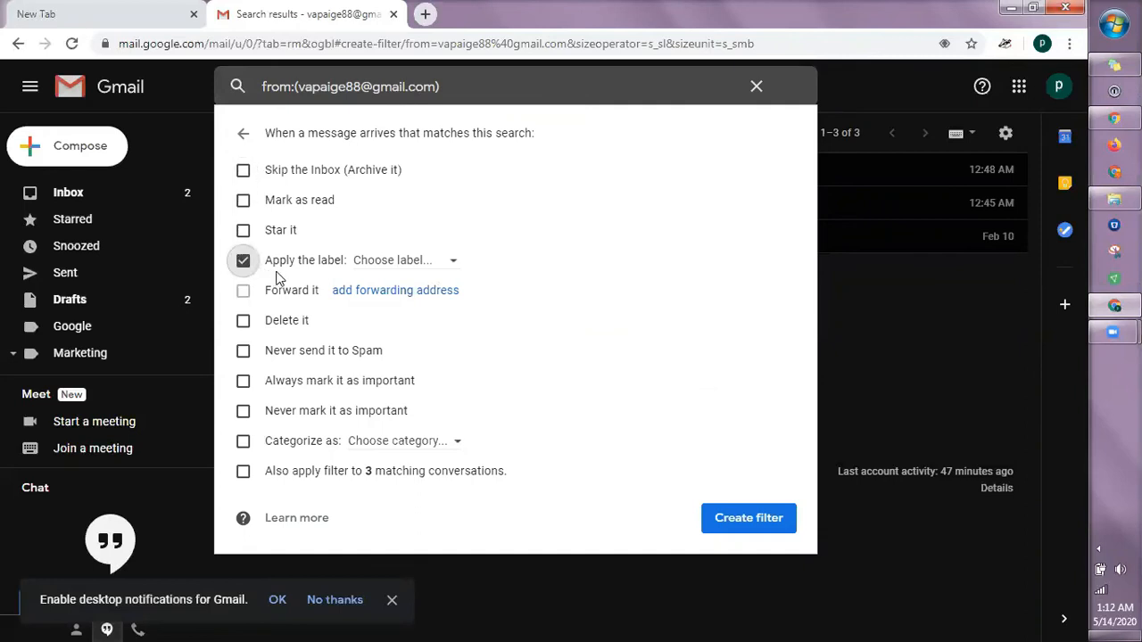
Create a new label named Test Mails, nested under Google, as the label the filter applies
click(435, 259)
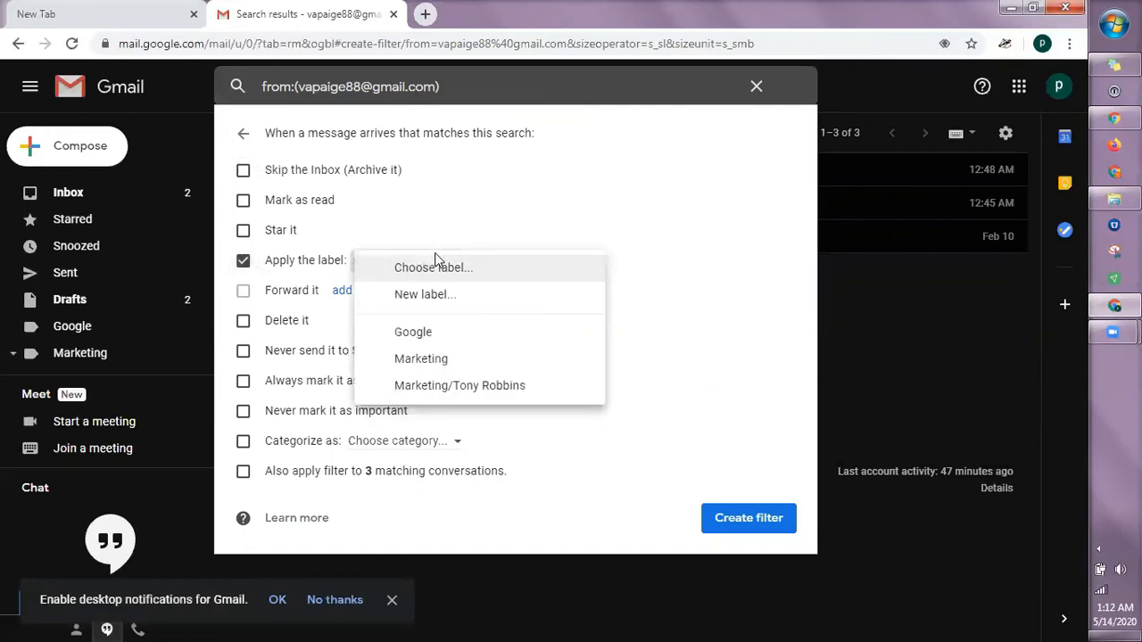
click(442, 298)
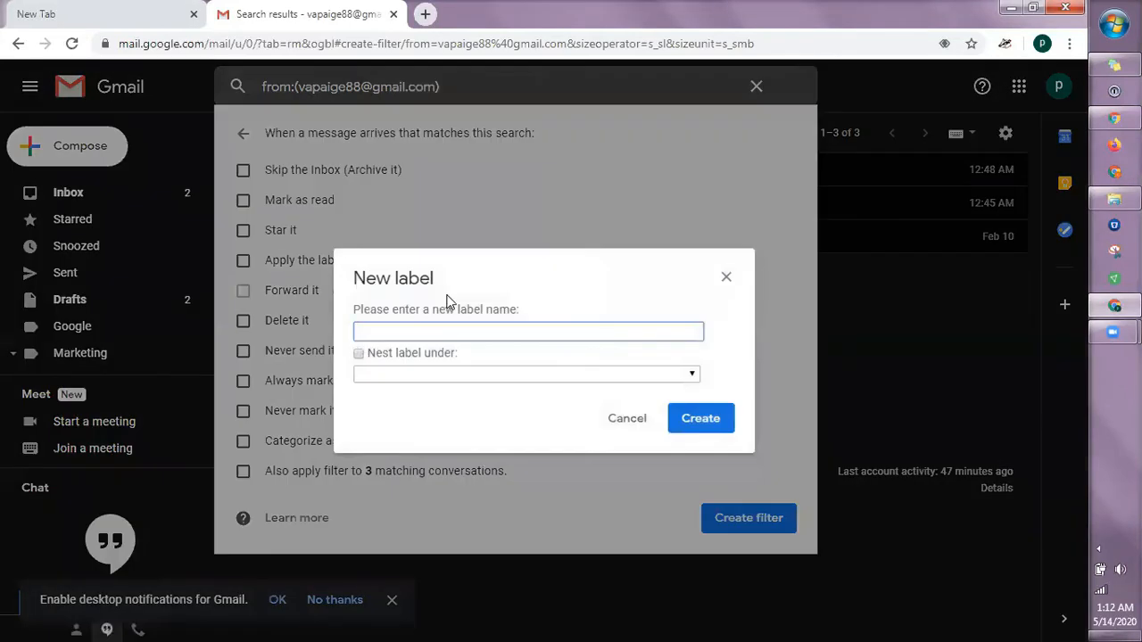
text(Test Mails)
click(359, 357)
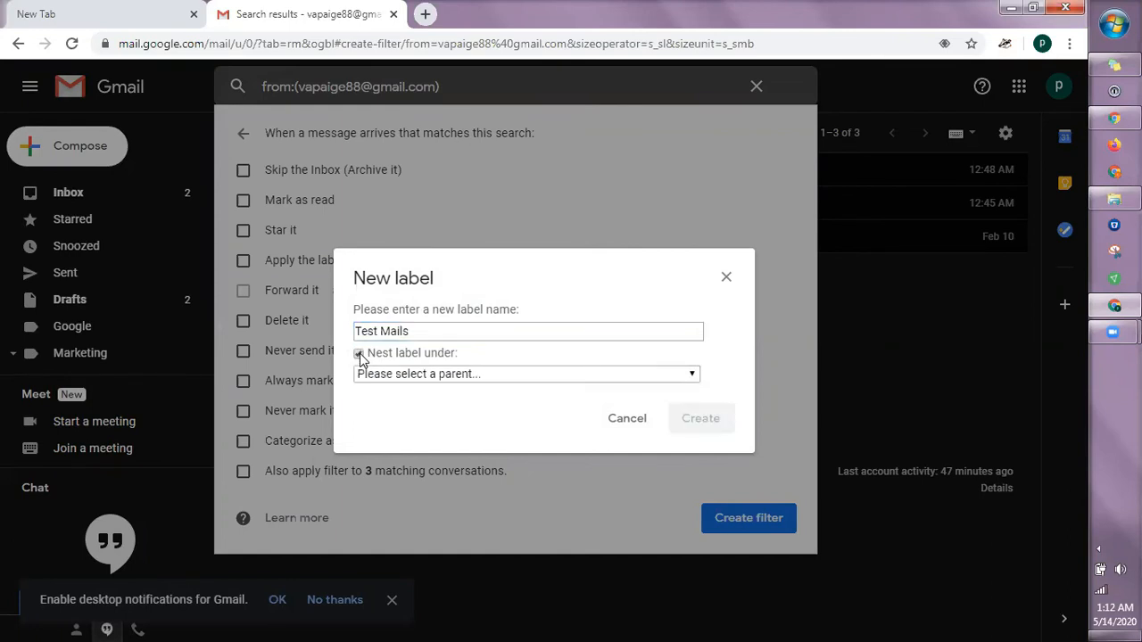
click(430, 379)
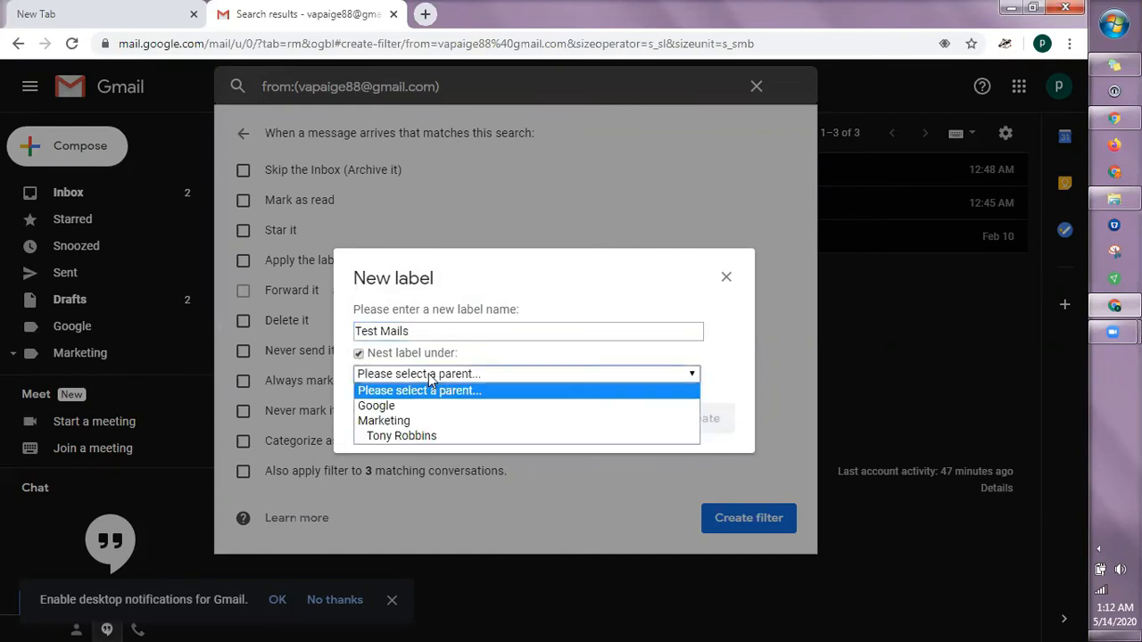
click(378, 407)
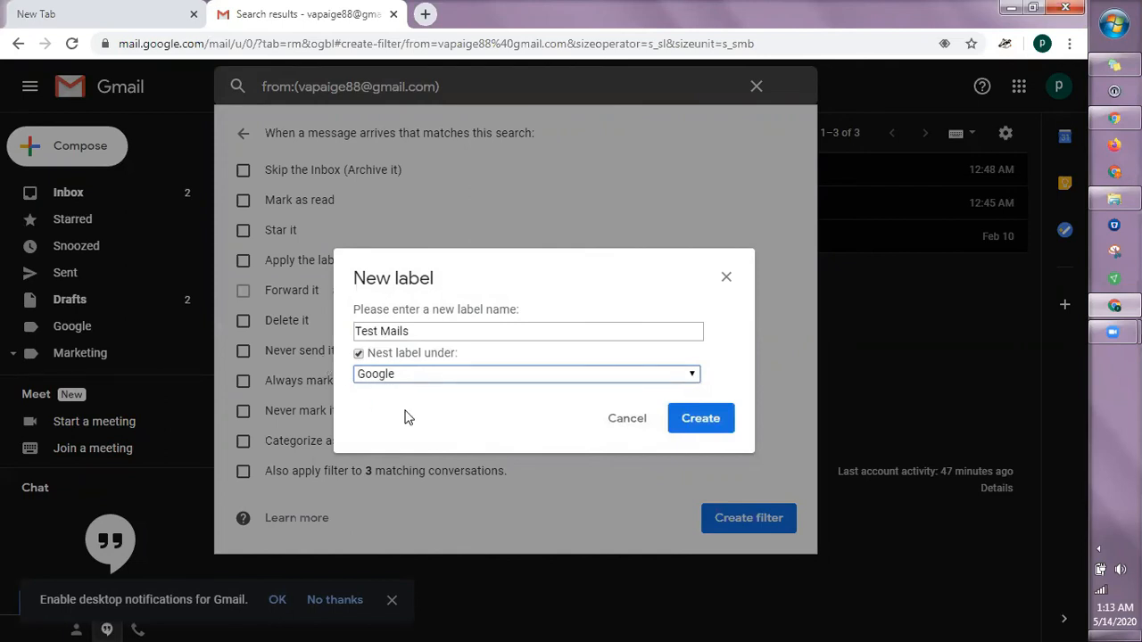
click(716, 423)
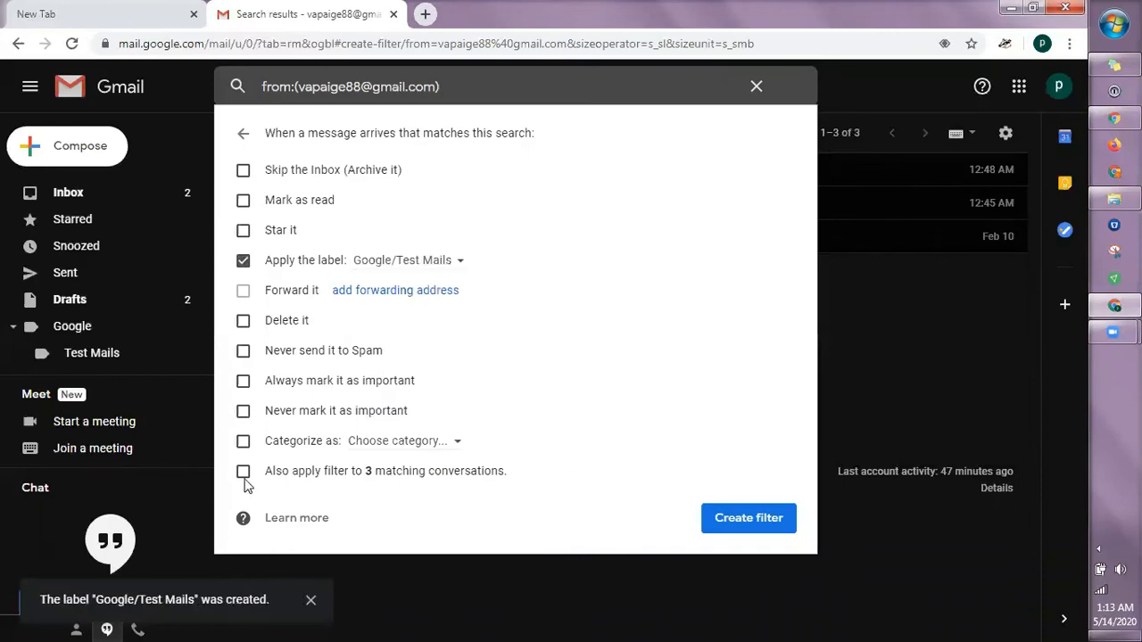
Include the existing matching conversations in the Test Mails filter and create the filter
click(246, 474)
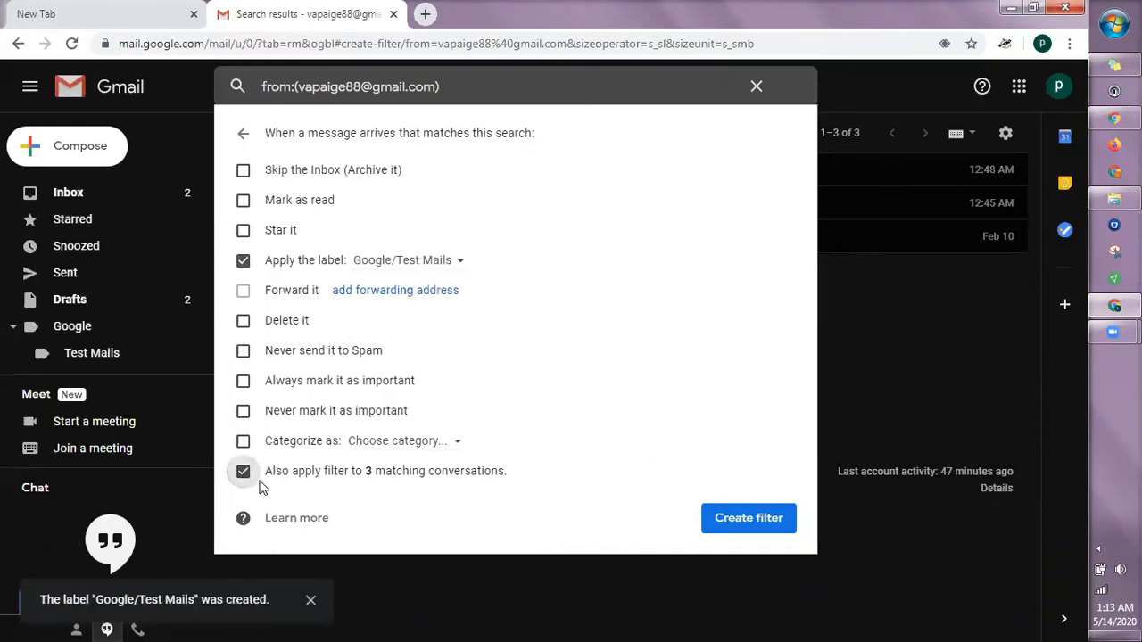
click(749, 521)
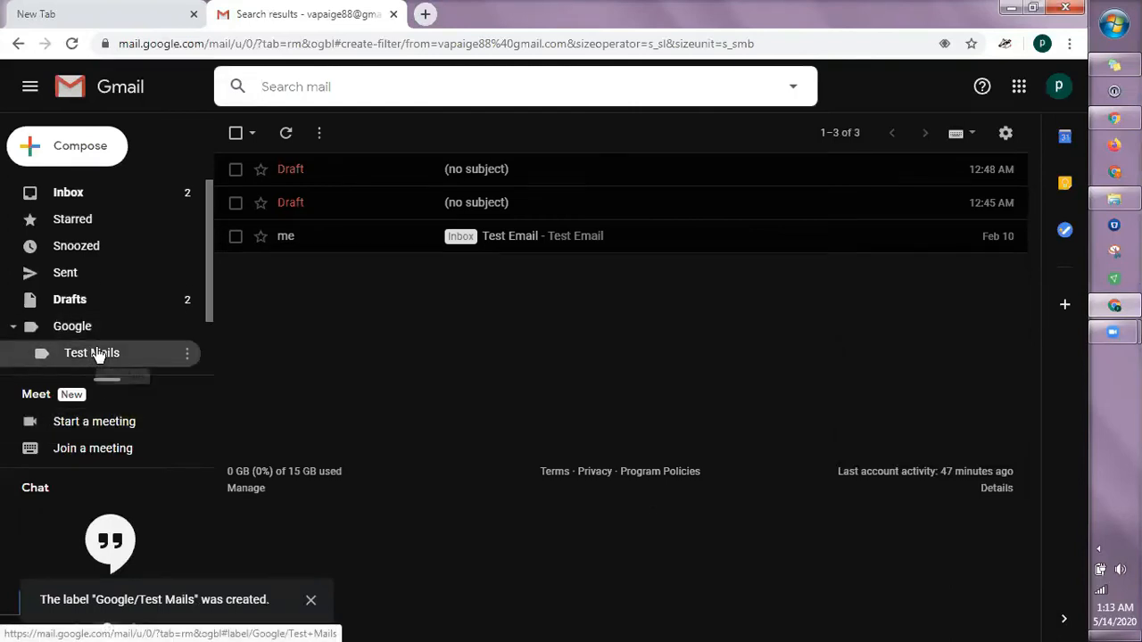
Look over the label list, checking Test Mails under Google and the labels nested under Marketing
scroll(97, 355, down, 2)
click(87, 290)
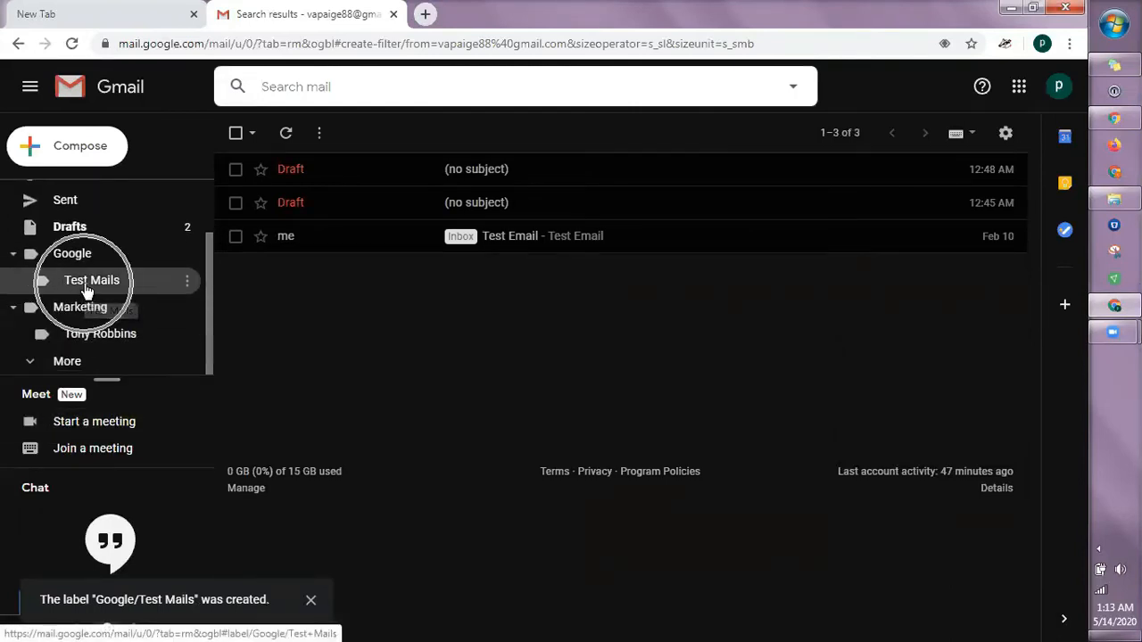
click(87, 290)
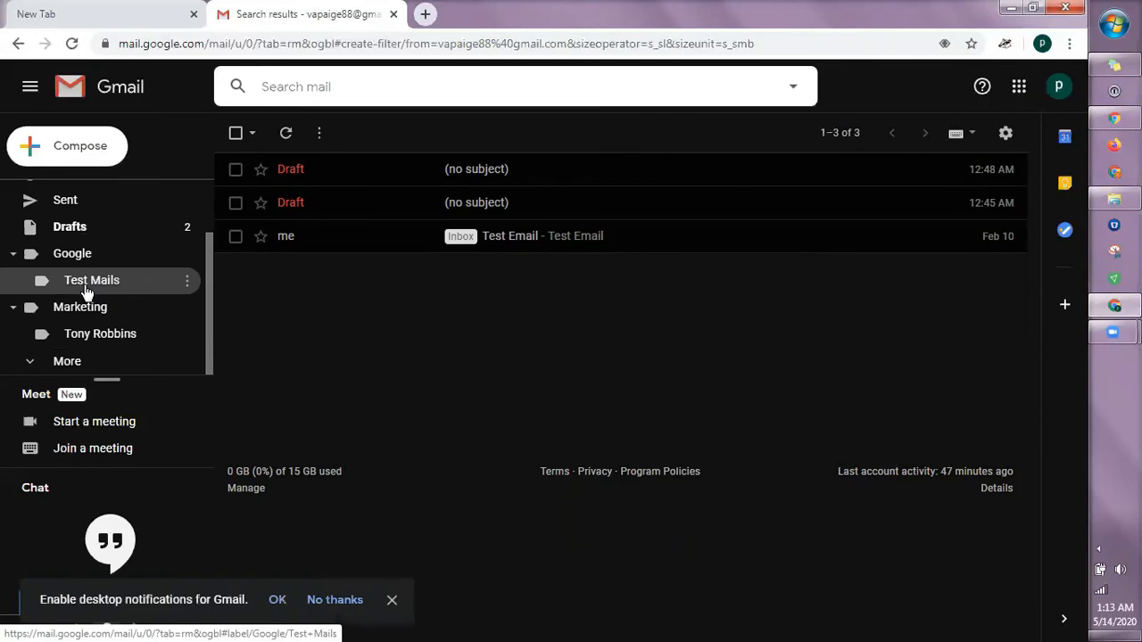
click(86, 290)
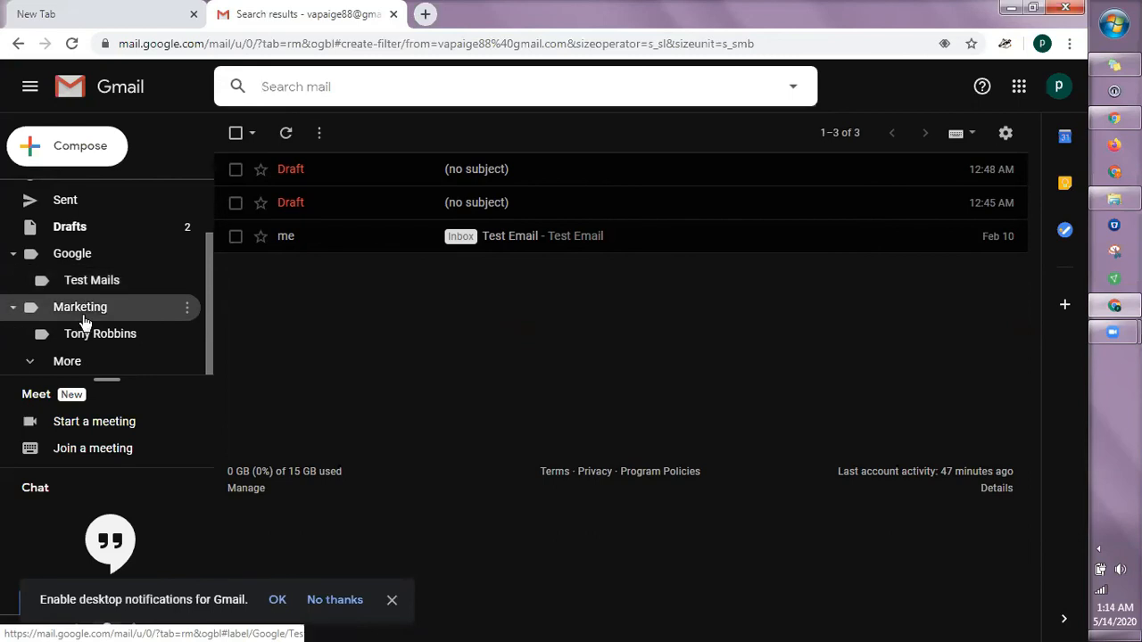
scroll(85, 323, up, 2)
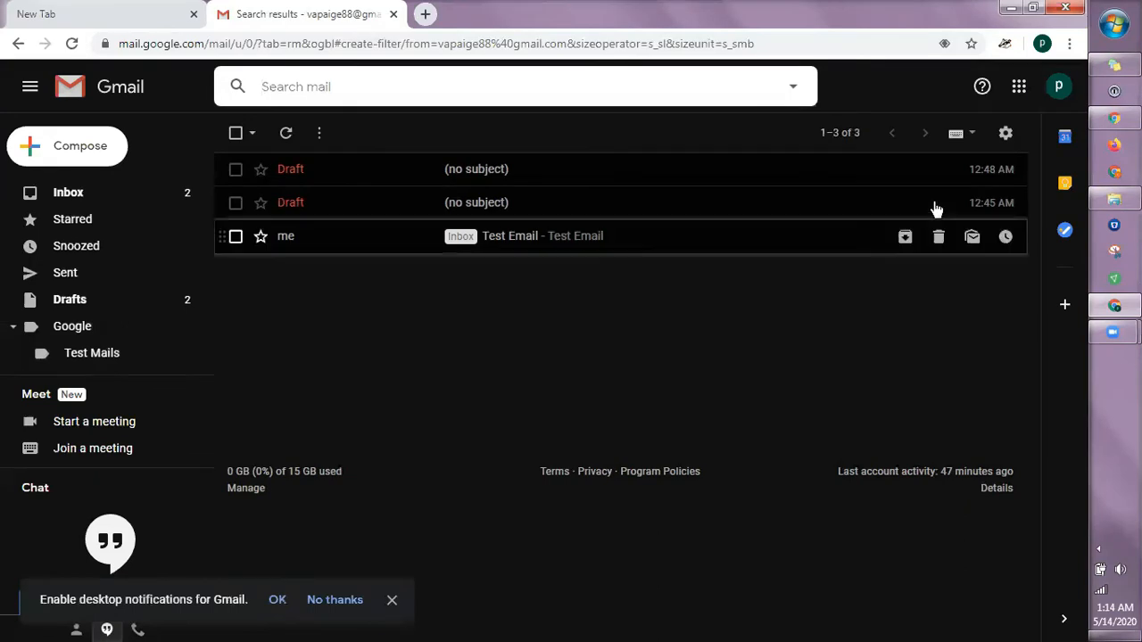
Return from the Test Email message to the inbox and open the Labels settings
click(1006, 136)
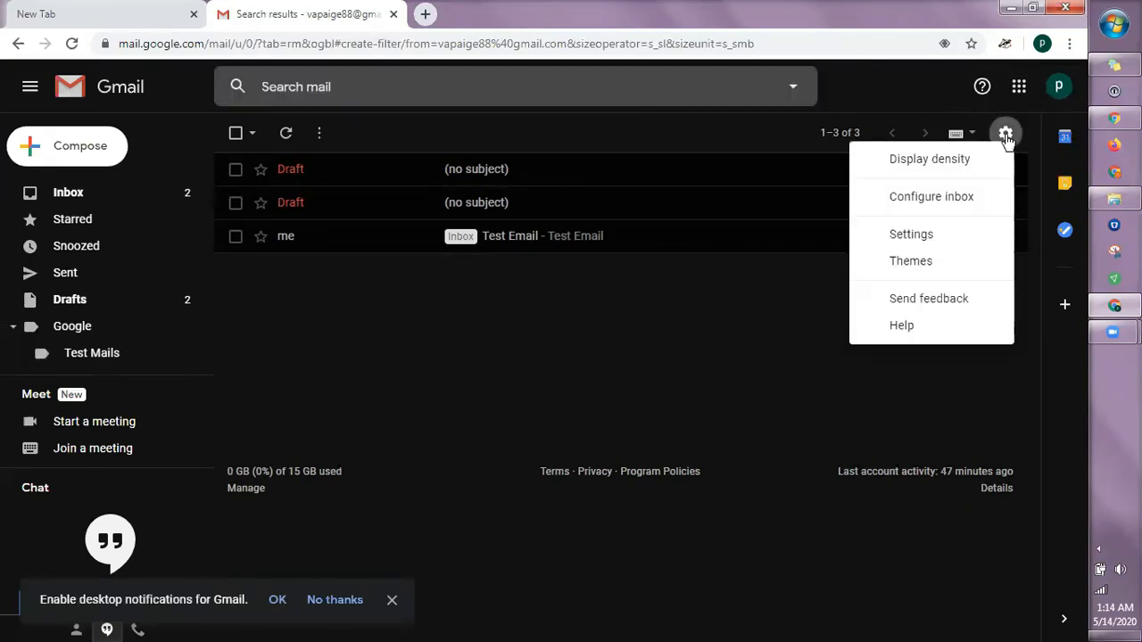
click(926, 237)
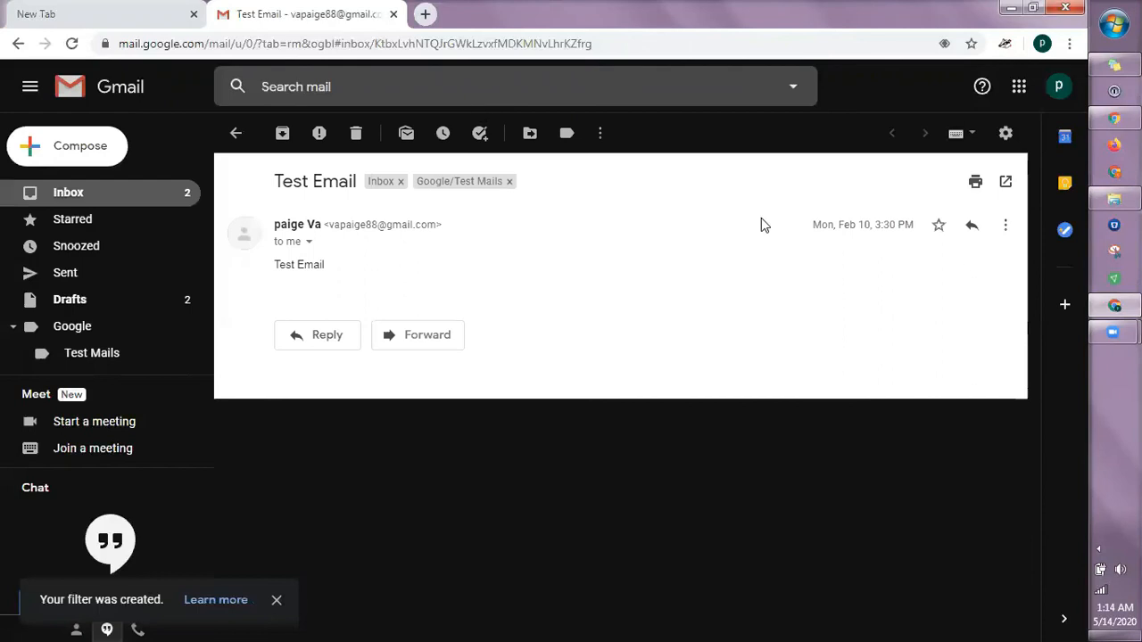
click(235, 135)
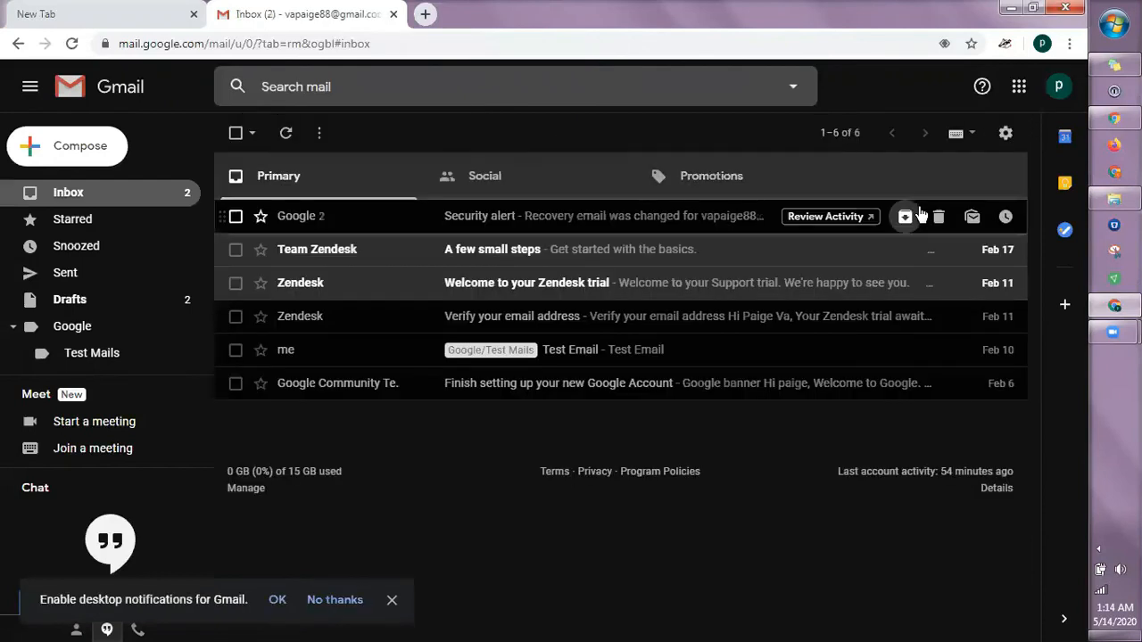
click(1006, 136)
click(944, 234)
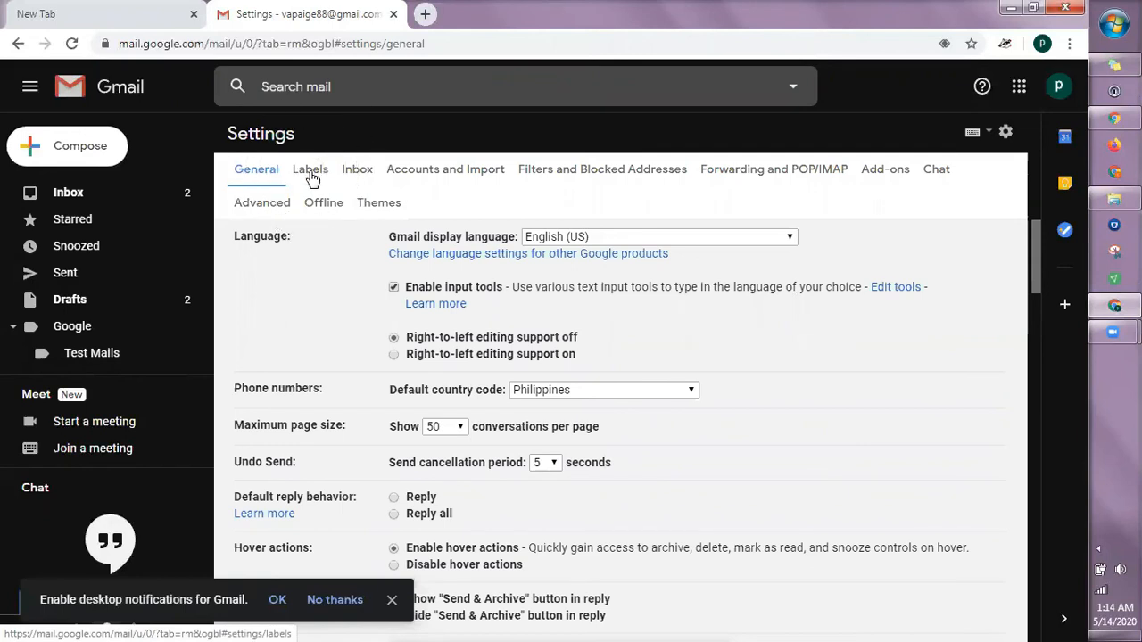
click(311, 174)
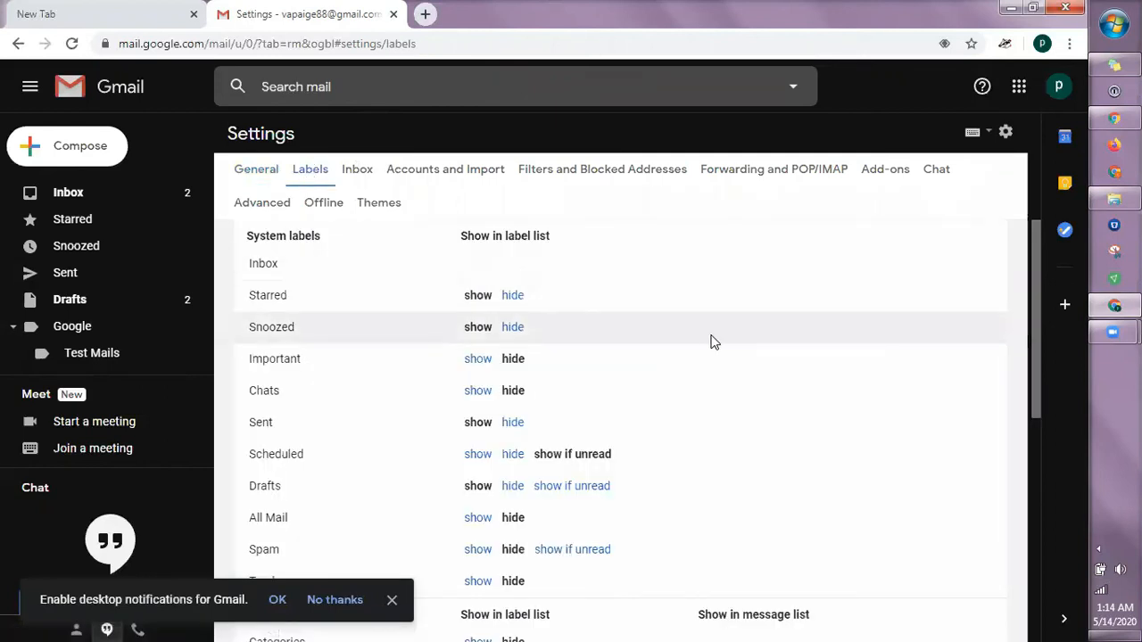
Examine the show and hide options of the system labels, categories and custom labels, and the actions for the custom ones
scroll(713, 342, down, 1)
scroll(713, 342, up, 1)
scroll(273, 327, down, 1)
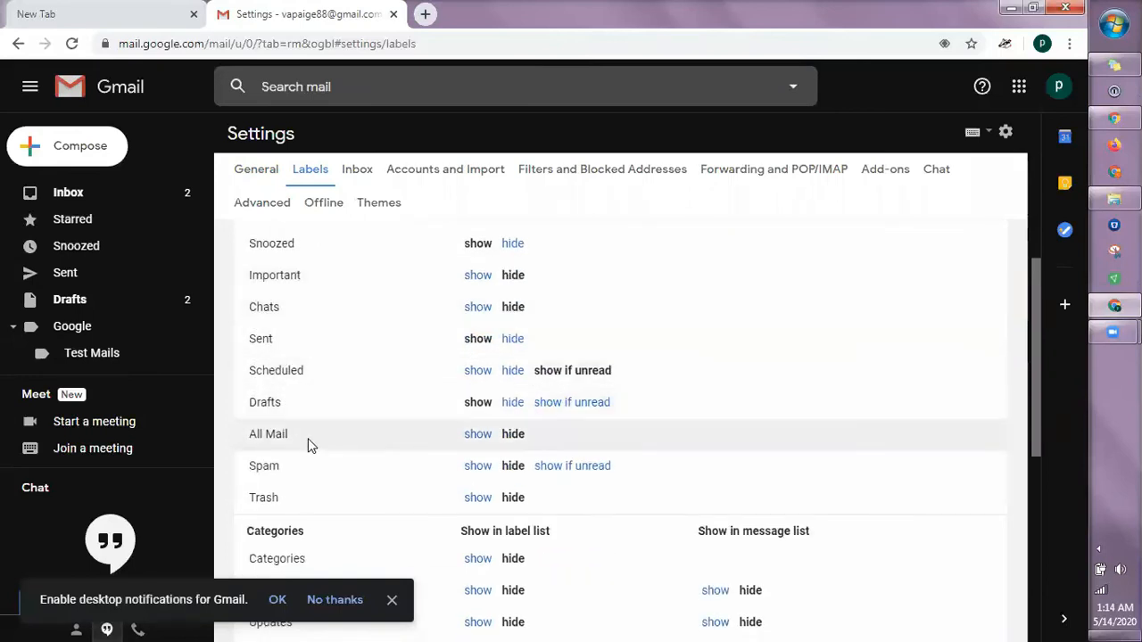
scroll(309, 441, down, 2)
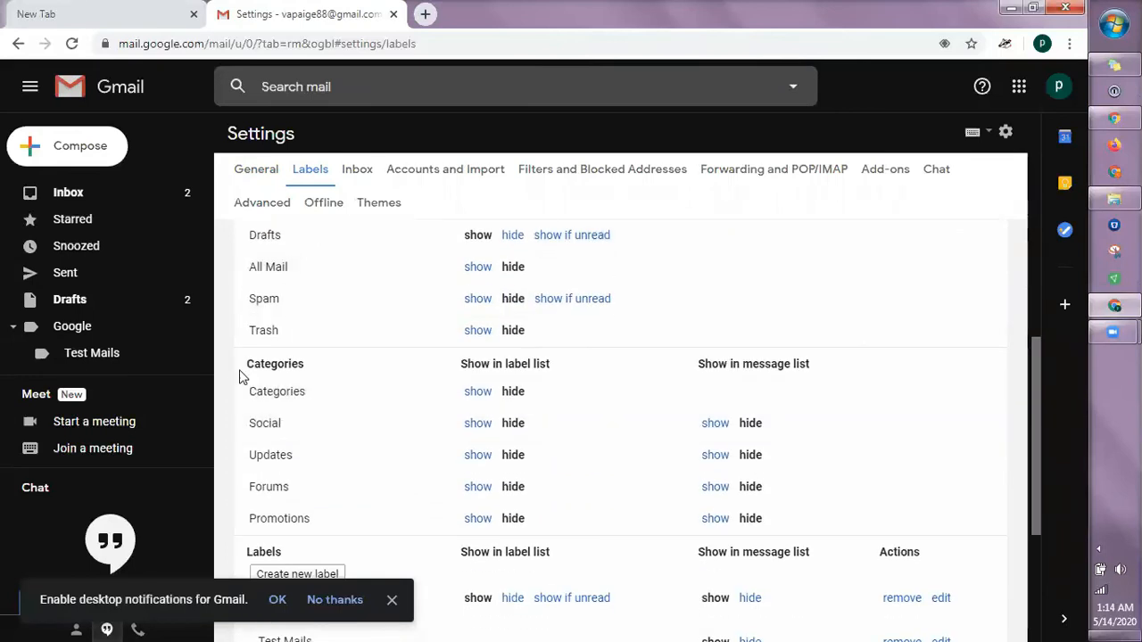
scroll(301, 397, down, 2)
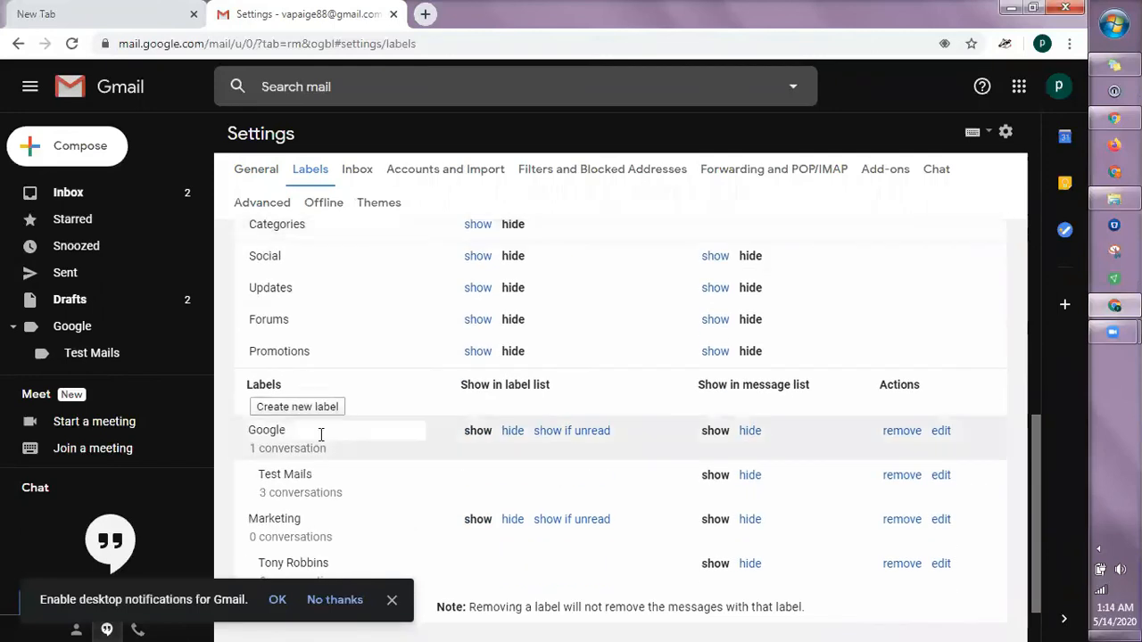
scroll(321, 446, down, 1)
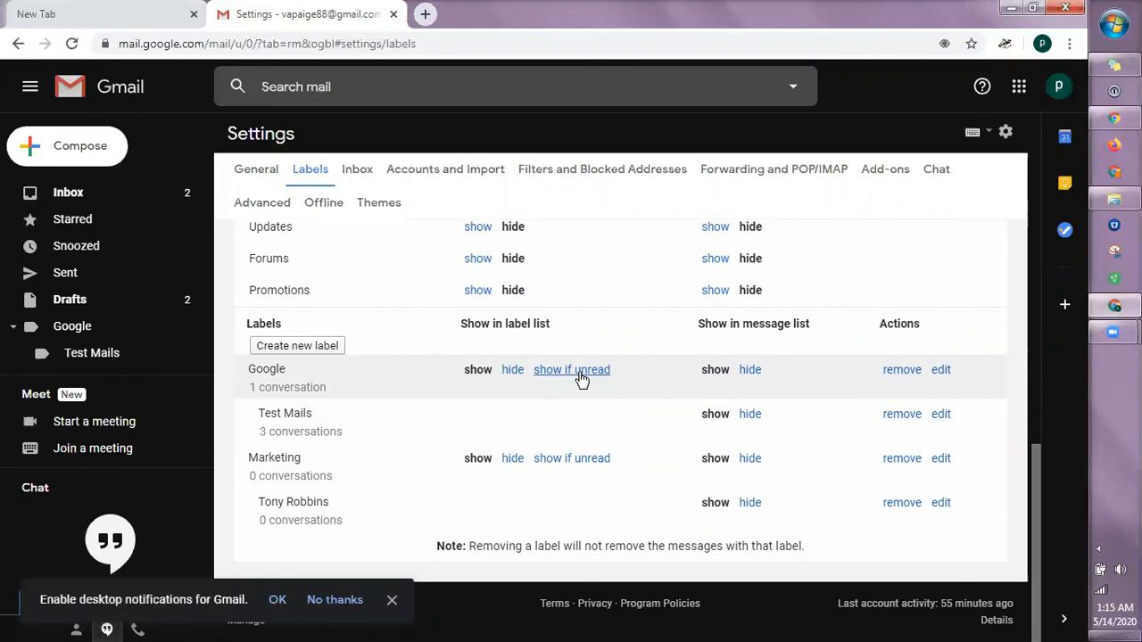
scroll(749, 366, up, 5)
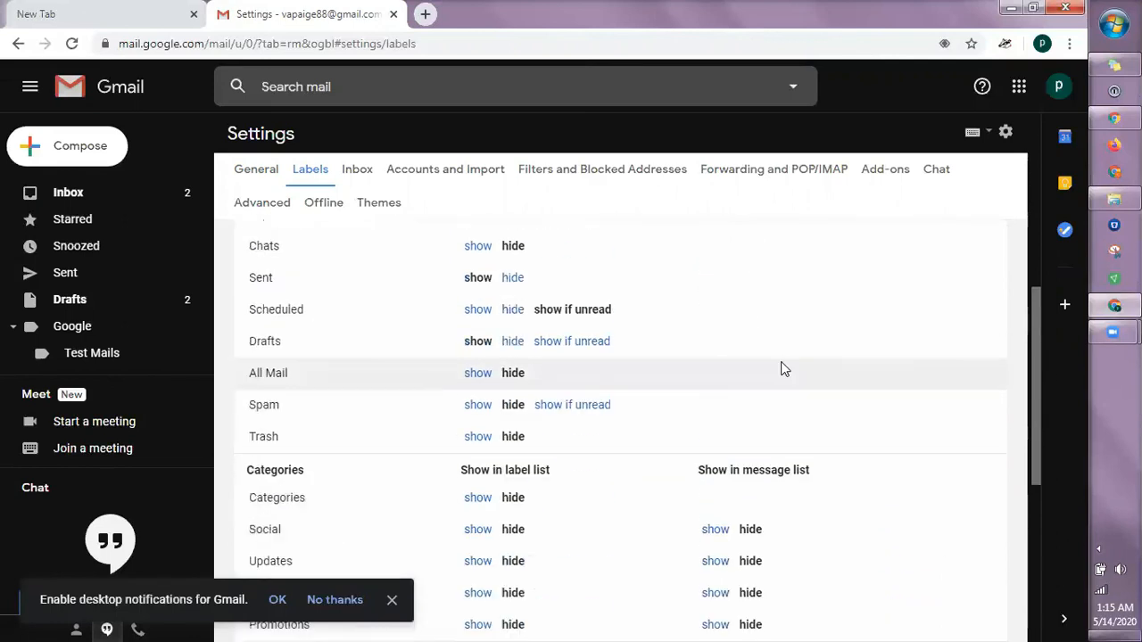
scroll(770, 359, down, 5)
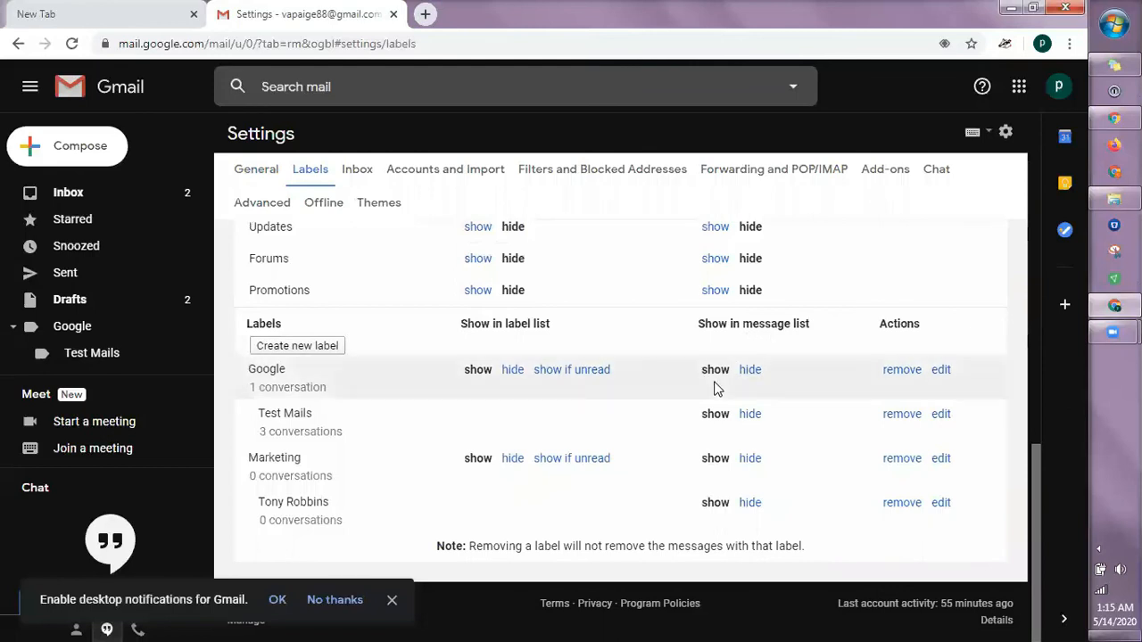
Rename the Test Mails label to Test, keep it nested under Google, and save the change
click(904, 417)
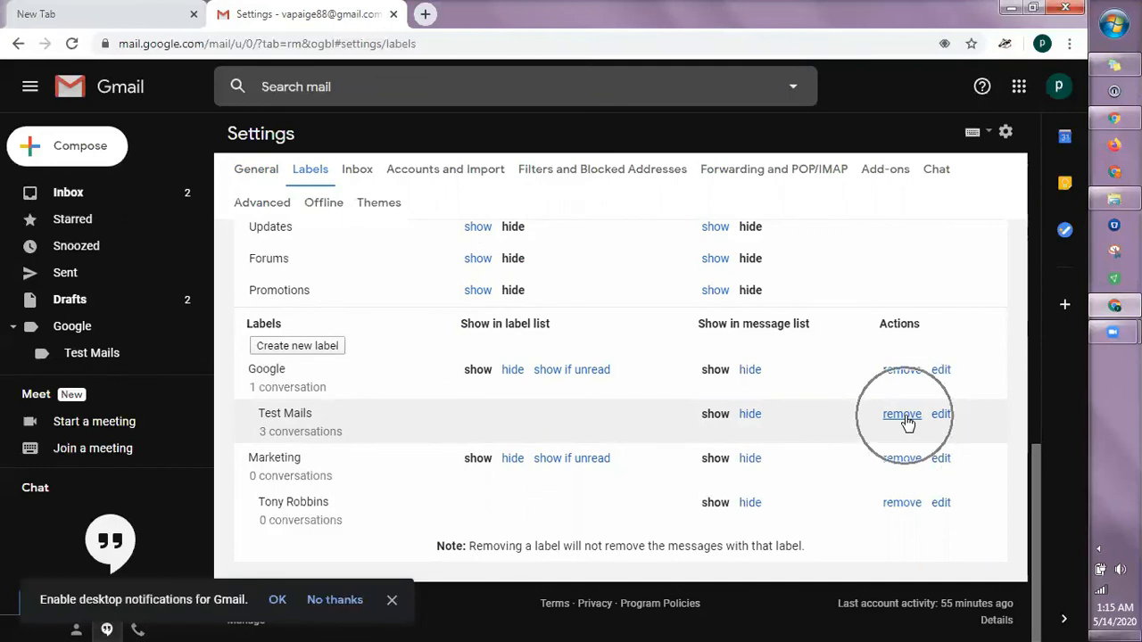
click(941, 416)
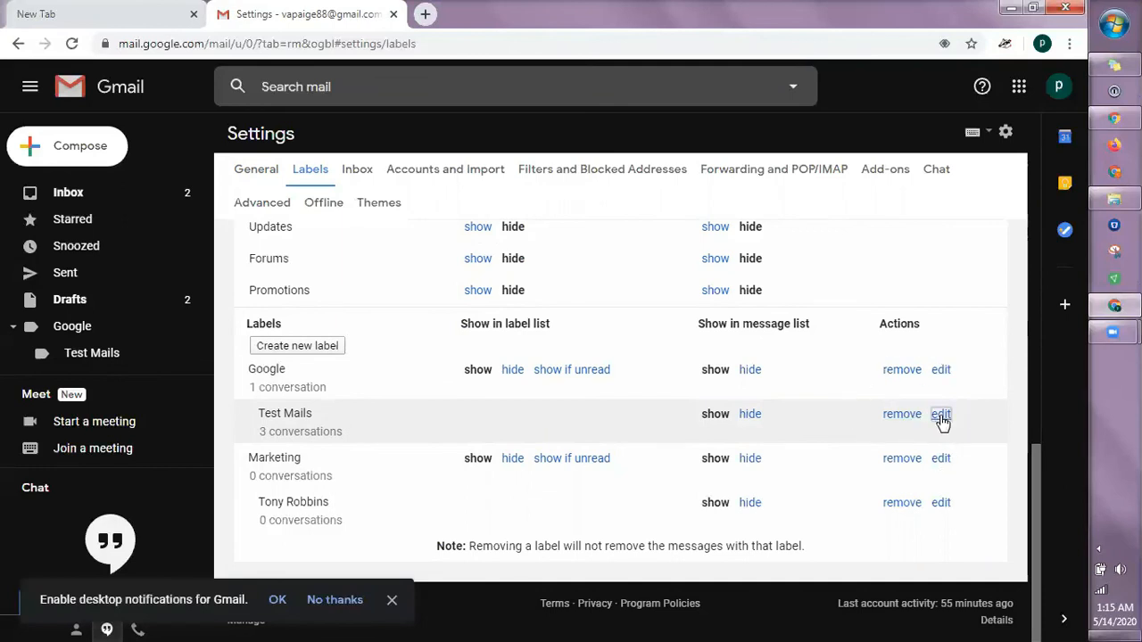
drag(421, 331, 227, 326)
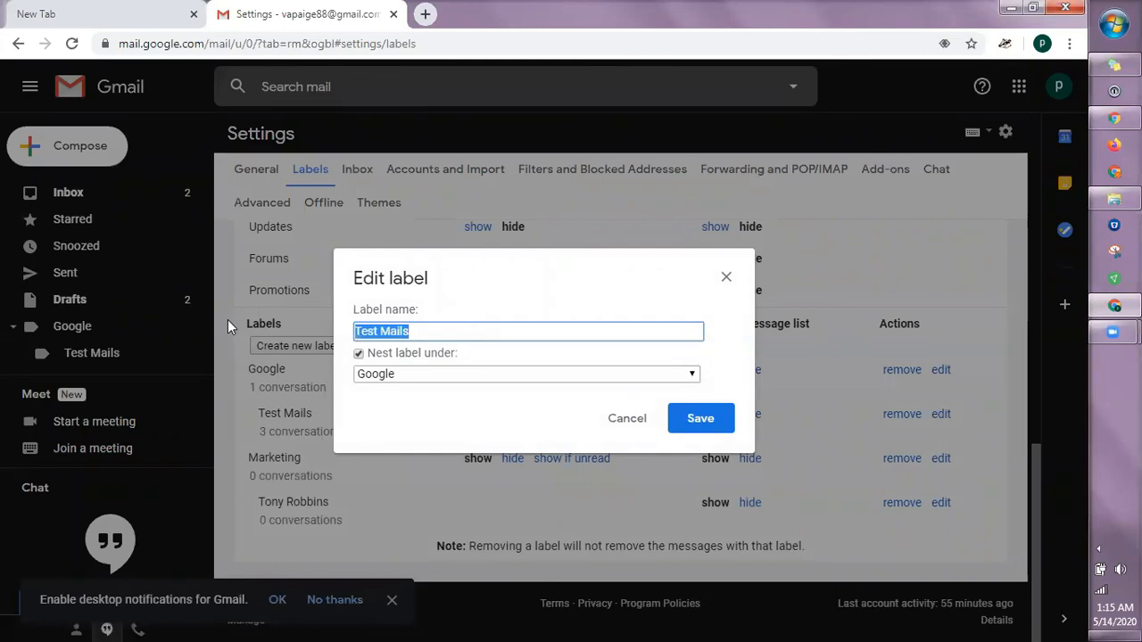
text(Test)
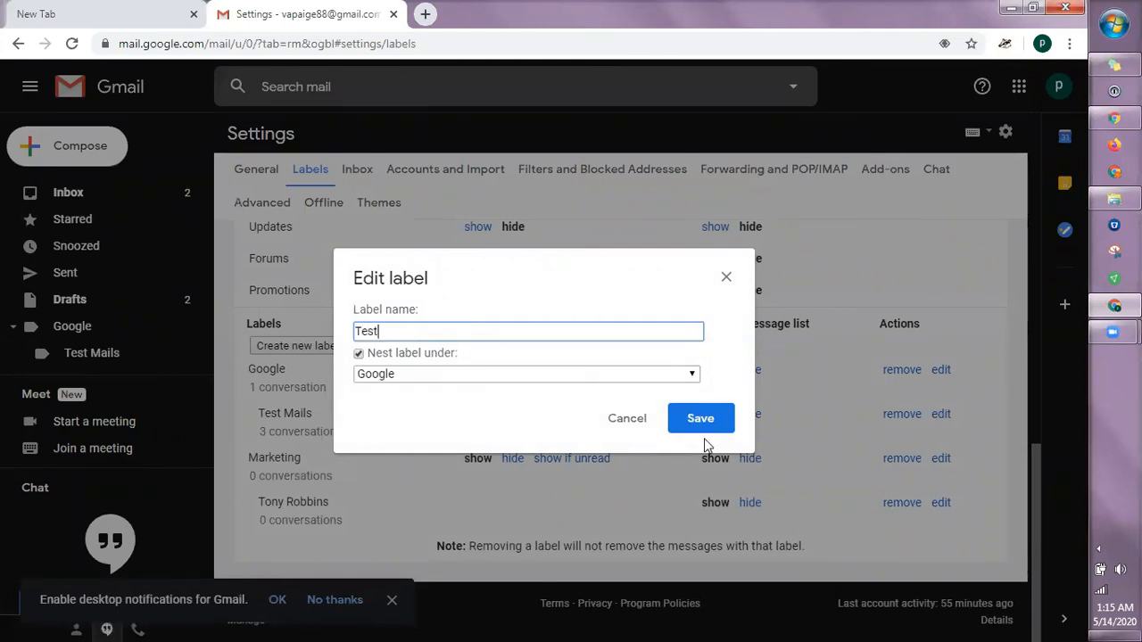
click(701, 421)
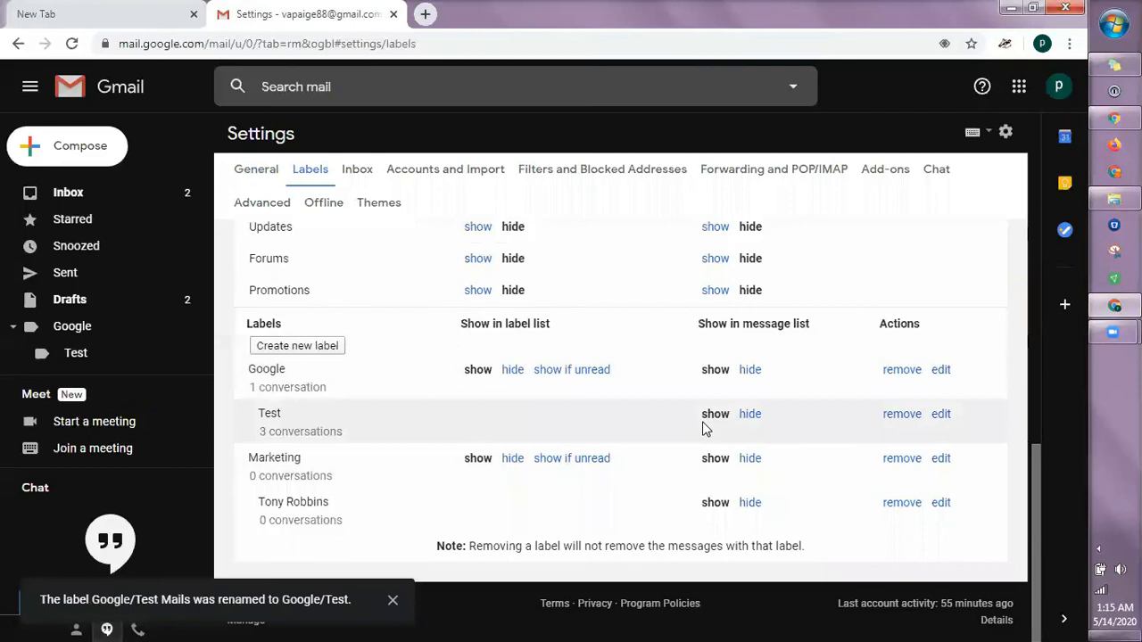
Remove the Test label nested under Google and confirm its deletion
click(899, 416)
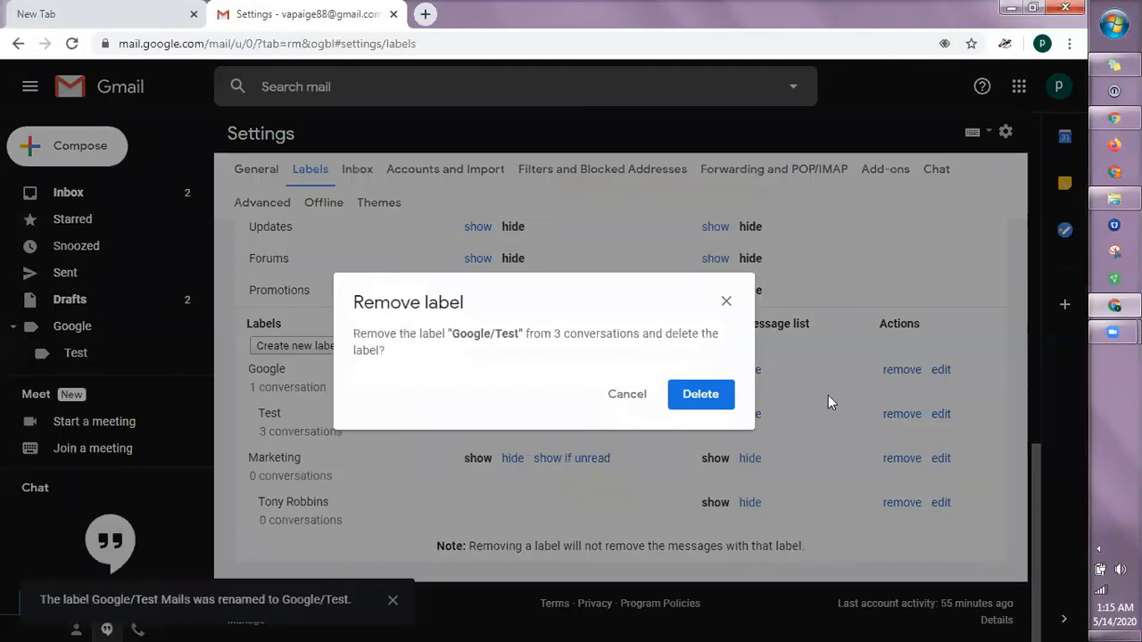
click(691, 395)
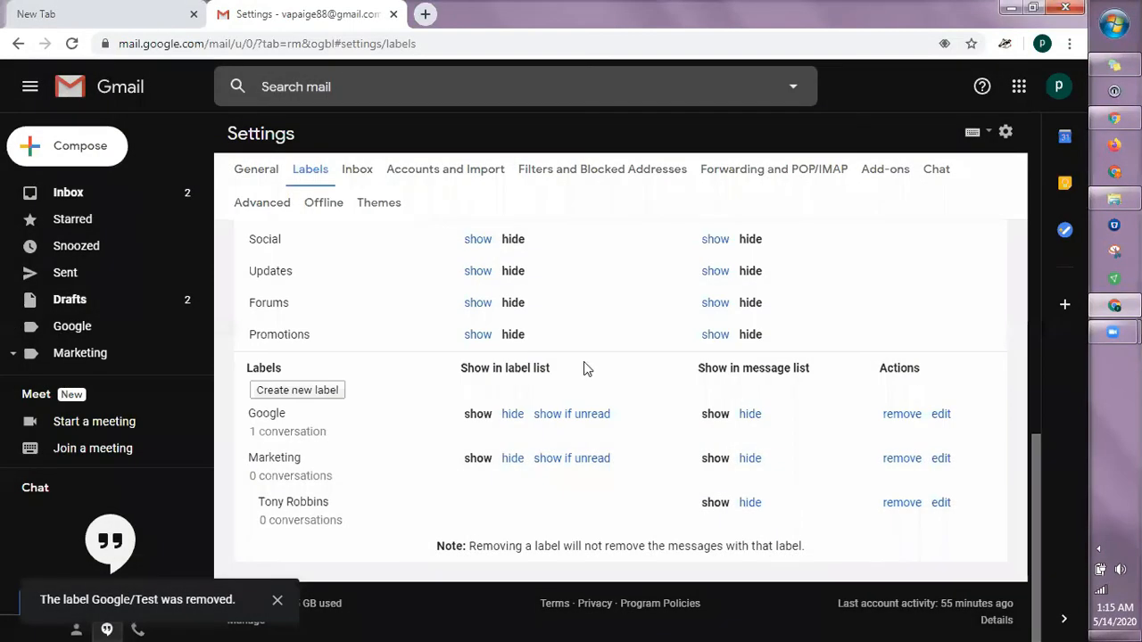